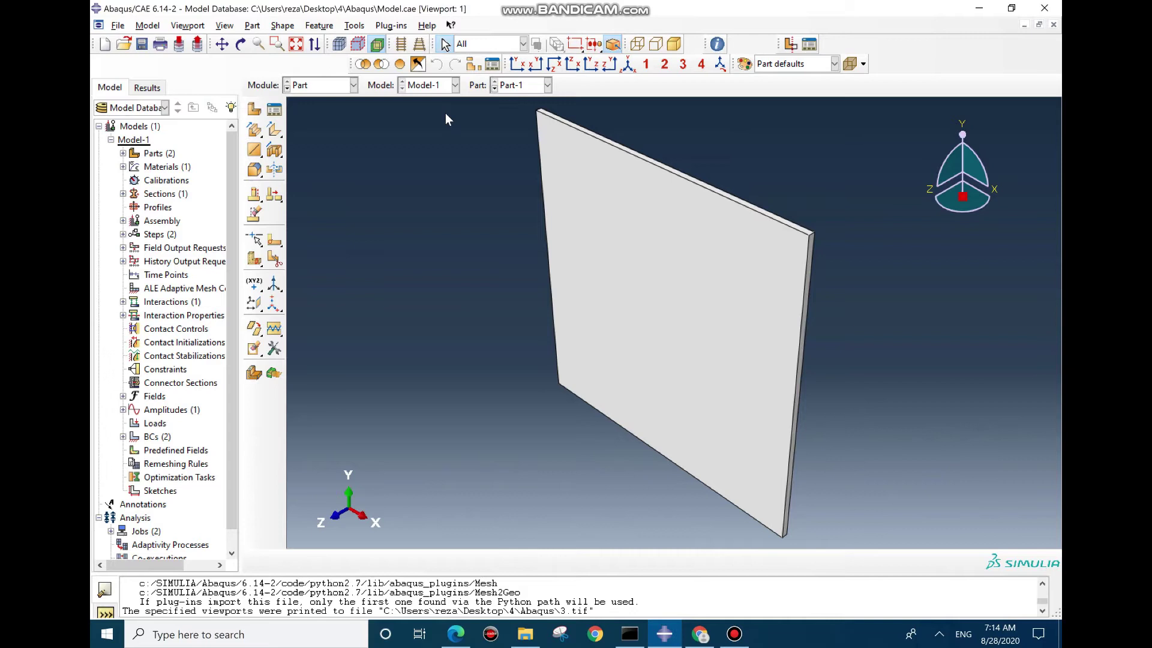
Step: In the Property module, review Material-1's elastic and plastic data: yield stress 300000000 at zero plastic strain
{"action": "left_click", "coordinate": [333, 85]}
{"action": "left_click", "coordinate": [322, 114]}
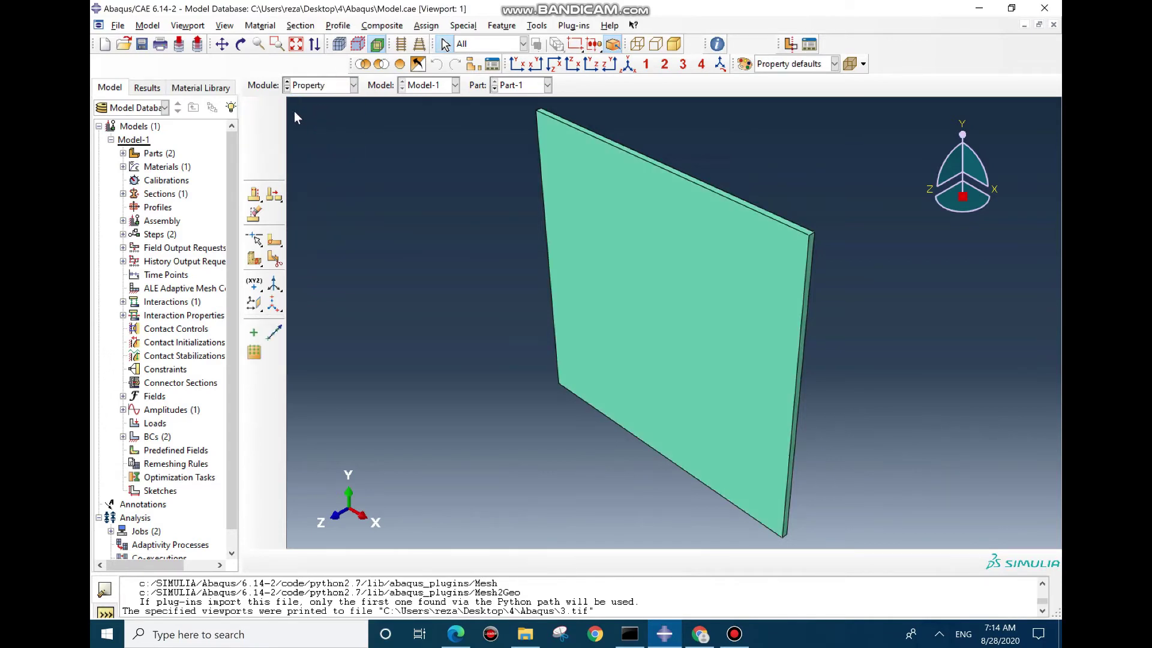
{"action": "left_click", "coordinate": [276, 114]}
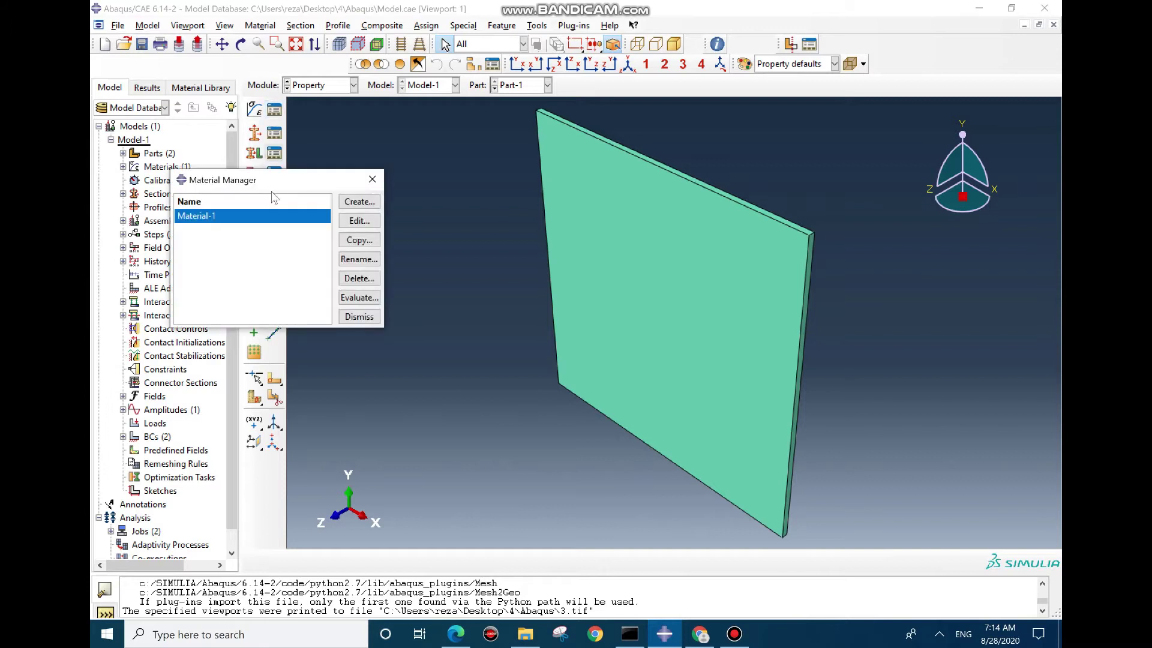
{"action": "double_click", "coordinate": [296, 215]}
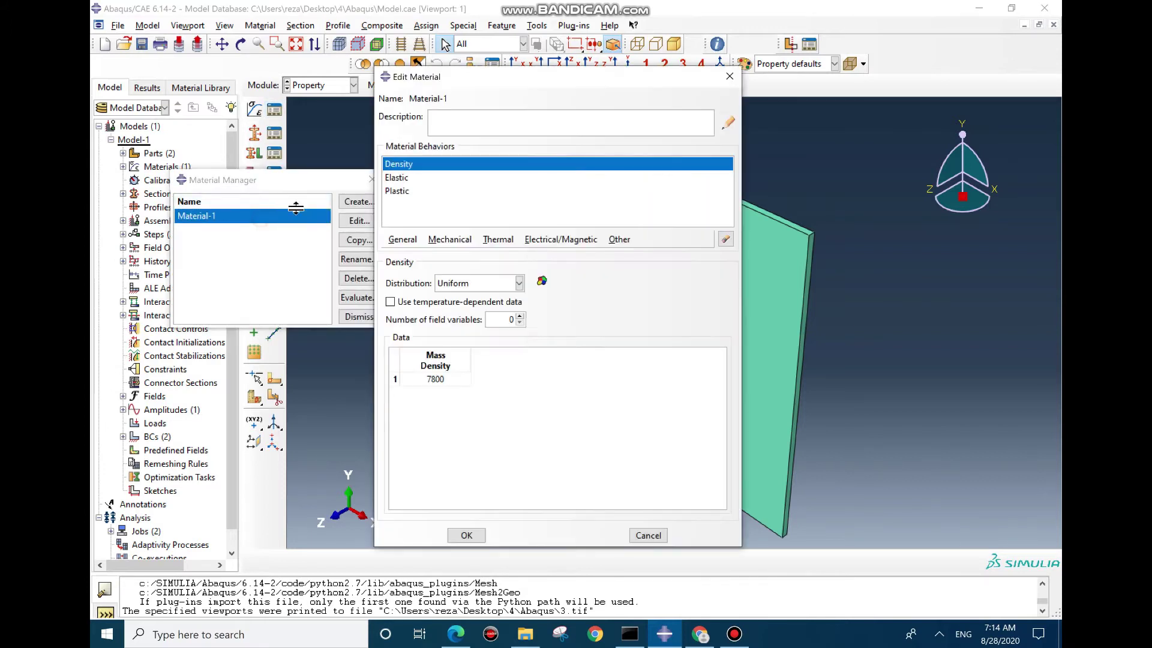
{"action": "left_click", "coordinate": [400, 178]}
{"action": "left_click", "coordinate": [400, 192]}
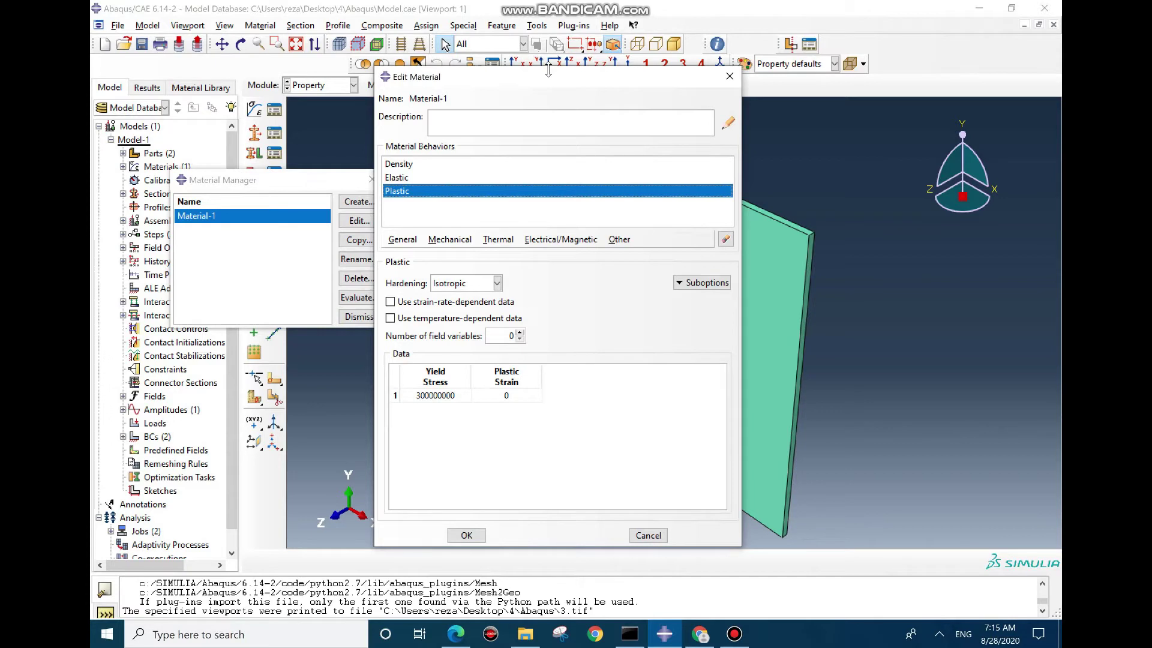
Step: Switch to the Assembly module and show a flat left side view with perspective off
{"action": "left_click", "coordinate": [321, 85]}
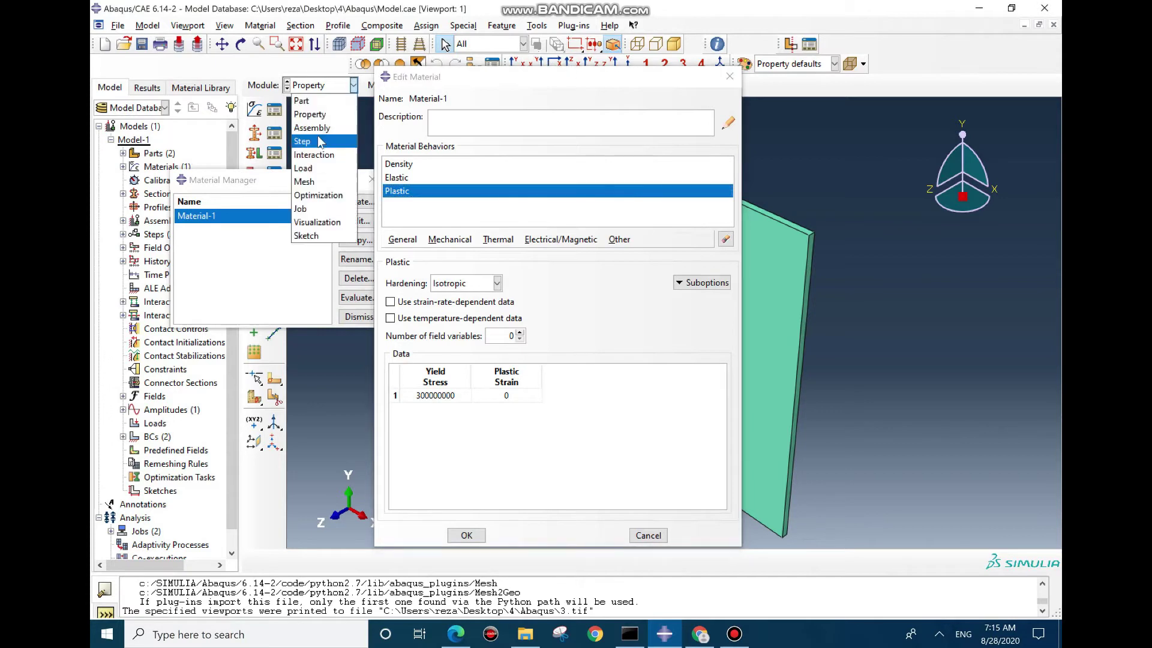
{"action": "left_click", "coordinate": [324, 127]}
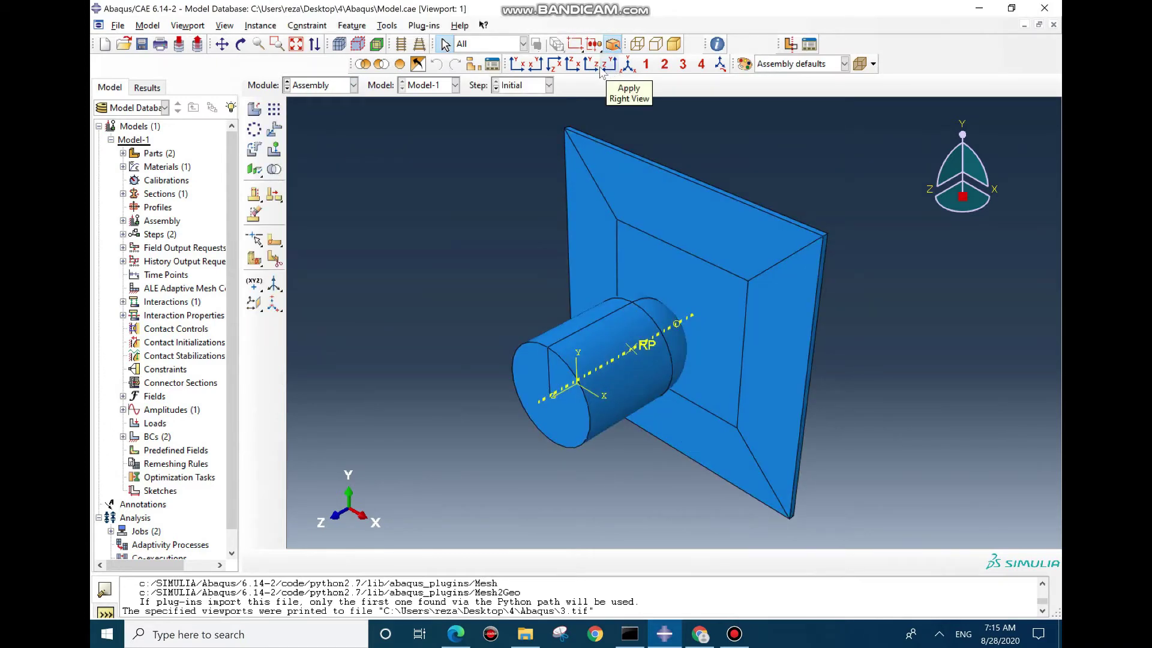
{"action": "left_click", "coordinate": [592, 64]}
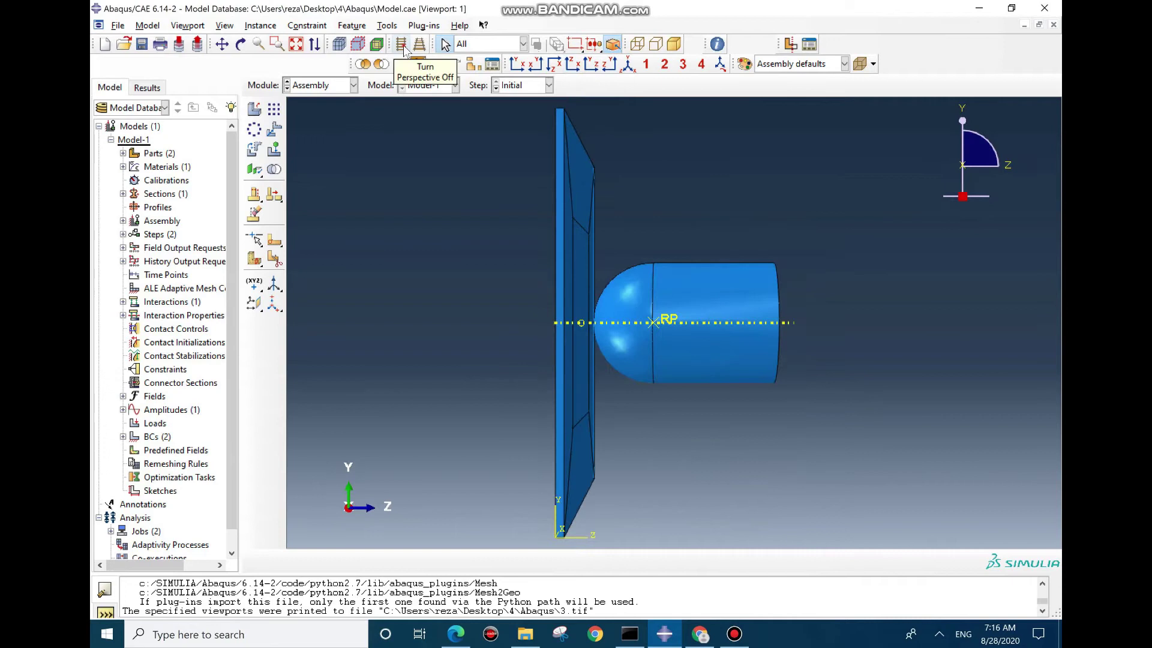
{"action": "left_click", "coordinate": [402, 46]}
{"action": "scroll", "coordinate": [606, 329], "scroll_direction": "up", "scroll_amount": 5}
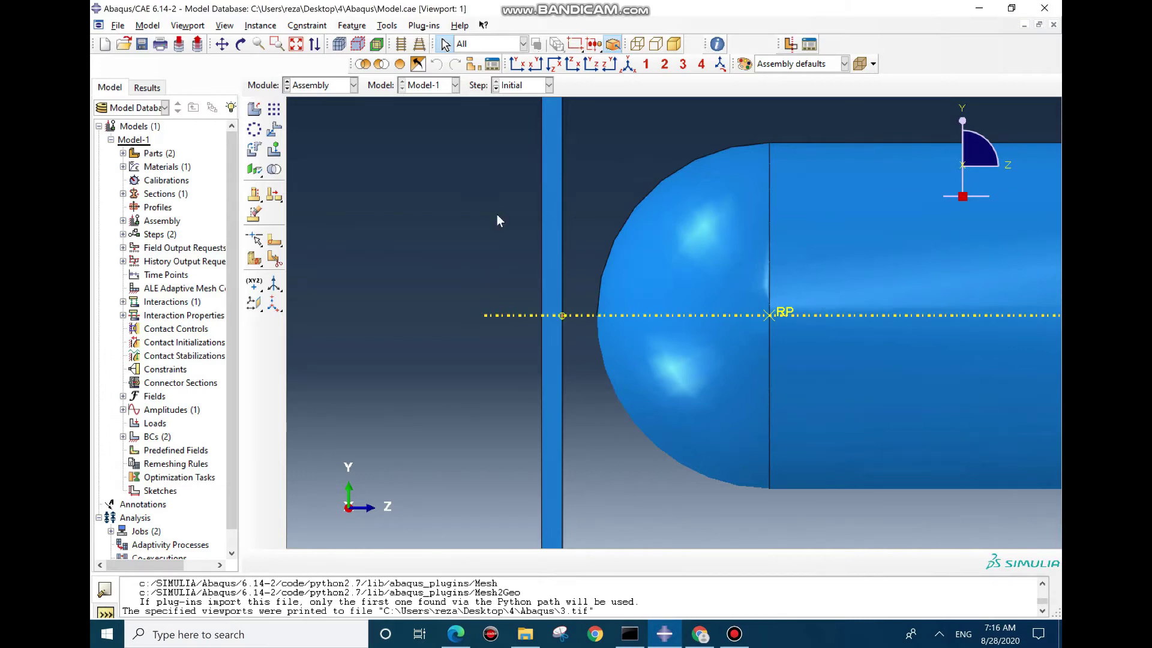
Step: Translate punch instance Part-2-1 from 0,0,0 to 0,0,-0.0045
{"action": "left_click", "coordinate": [274, 128]}
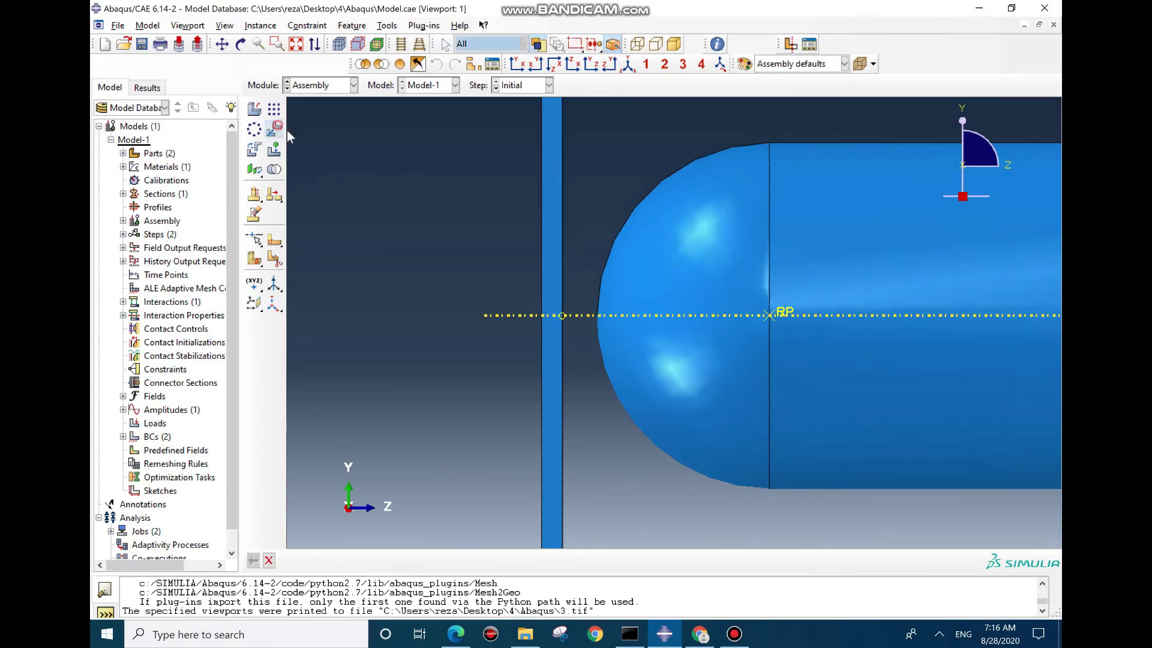
{"action": "left_click_drag", "start_coordinate": [837, 128], "coordinate": [606, 513]}
{"action": "middle_click", "coordinate": [323, 312]}
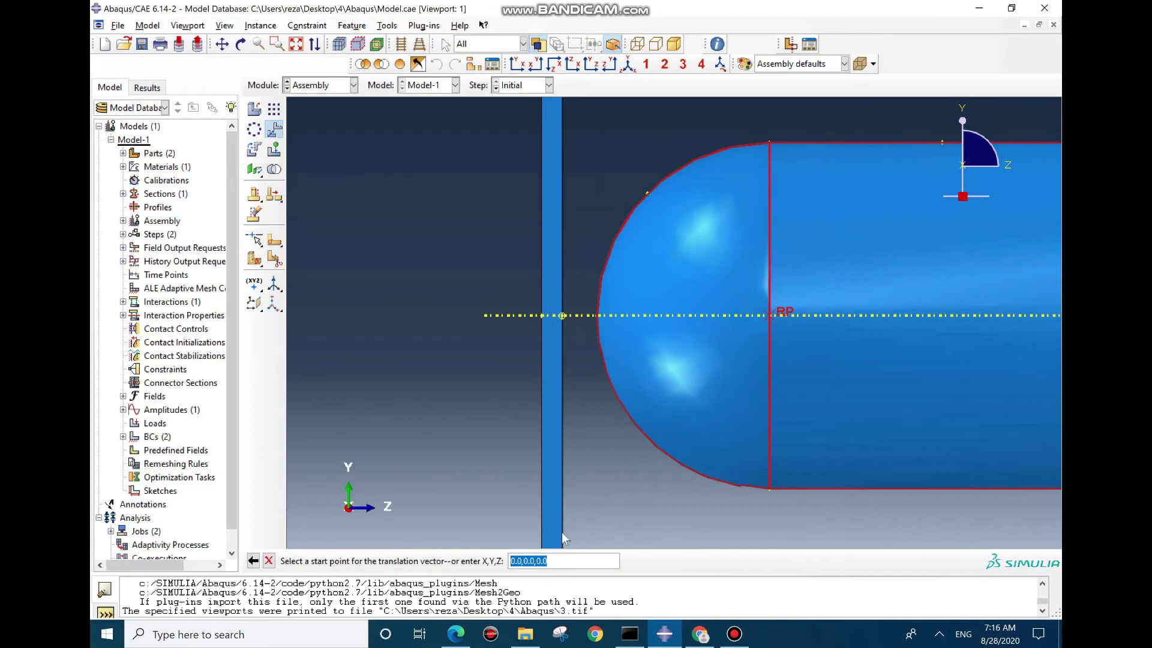
{"action": "left_click", "coordinate": [563, 559]}
{"action": "key", "text": "Return"}
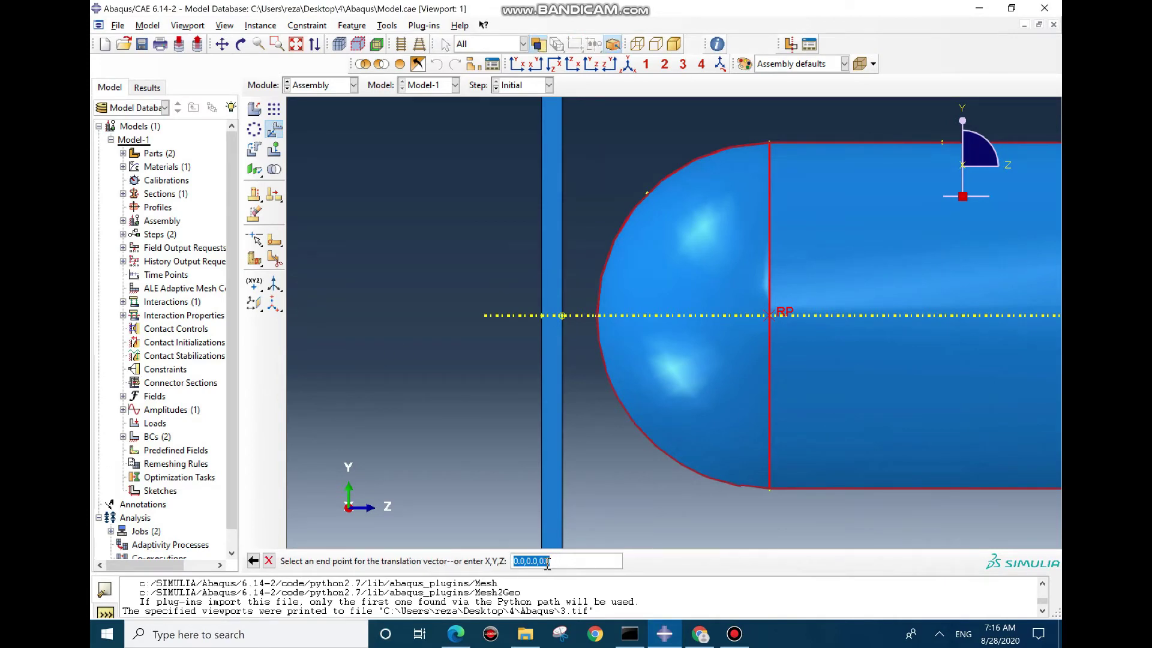
{"action": "type", "text": "0.0,0.0,-0.0045"}
{"action": "key", "text": "Return"}
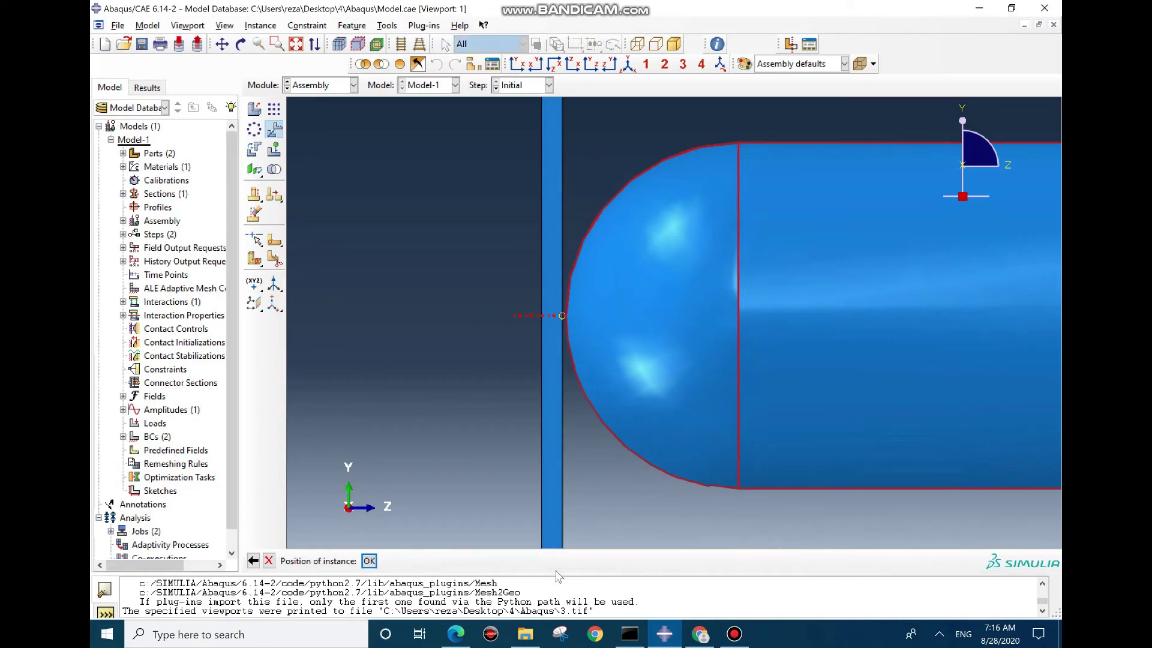
{"action": "scroll", "coordinate": [555, 321], "scroll_direction": "up", "scroll_amount": 3}
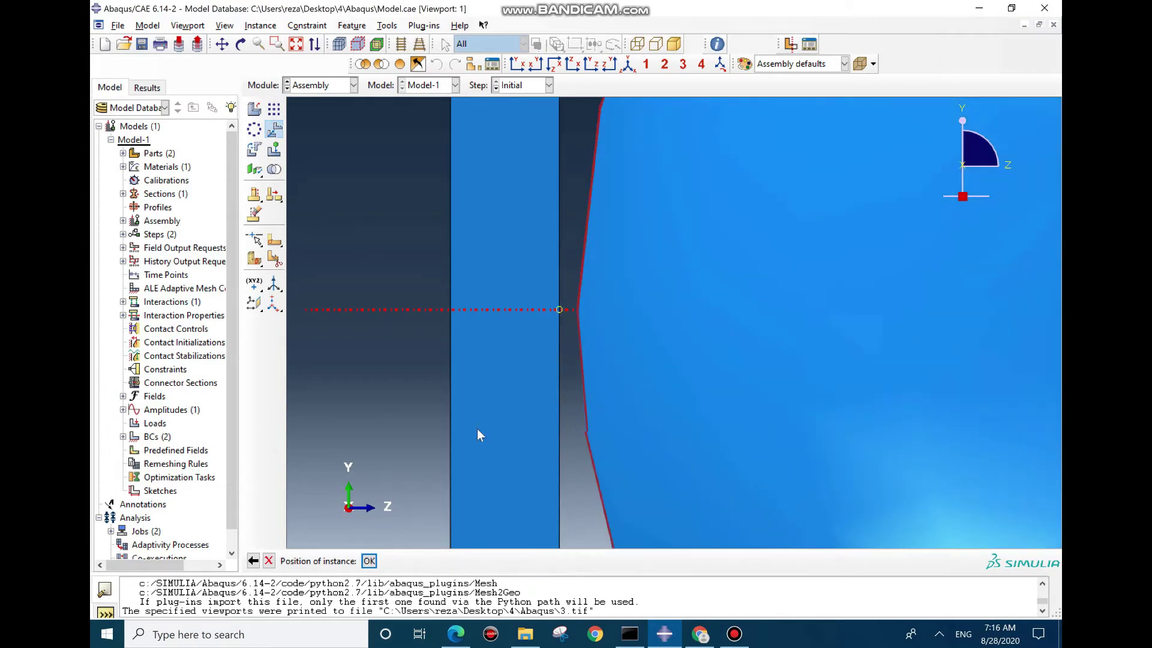
{"action": "left_click", "coordinate": [369, 560]}
{"action": "scroll", "coordinate": [419, 278], "scroll_direction": "down", "scroll_amount": 1}
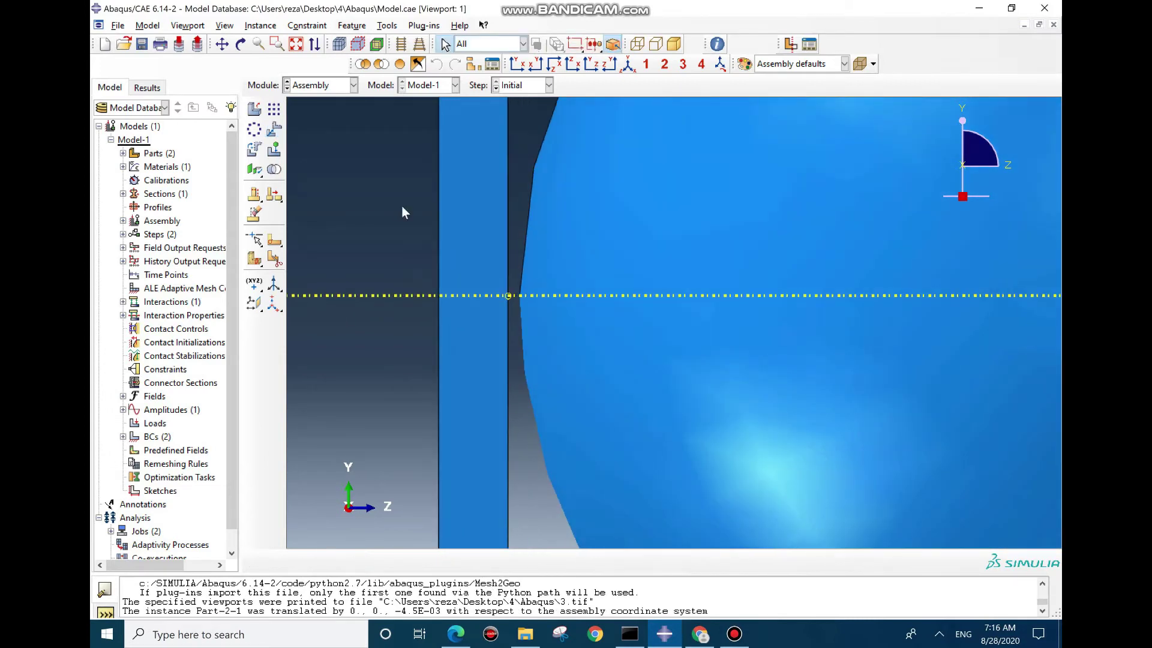
Step: In the Load module, confirm BC-4 as a displacement with U3 = -0.0355 and amplitude Amp-1
{"action": "left_click", "coordinate": [354, 85]}
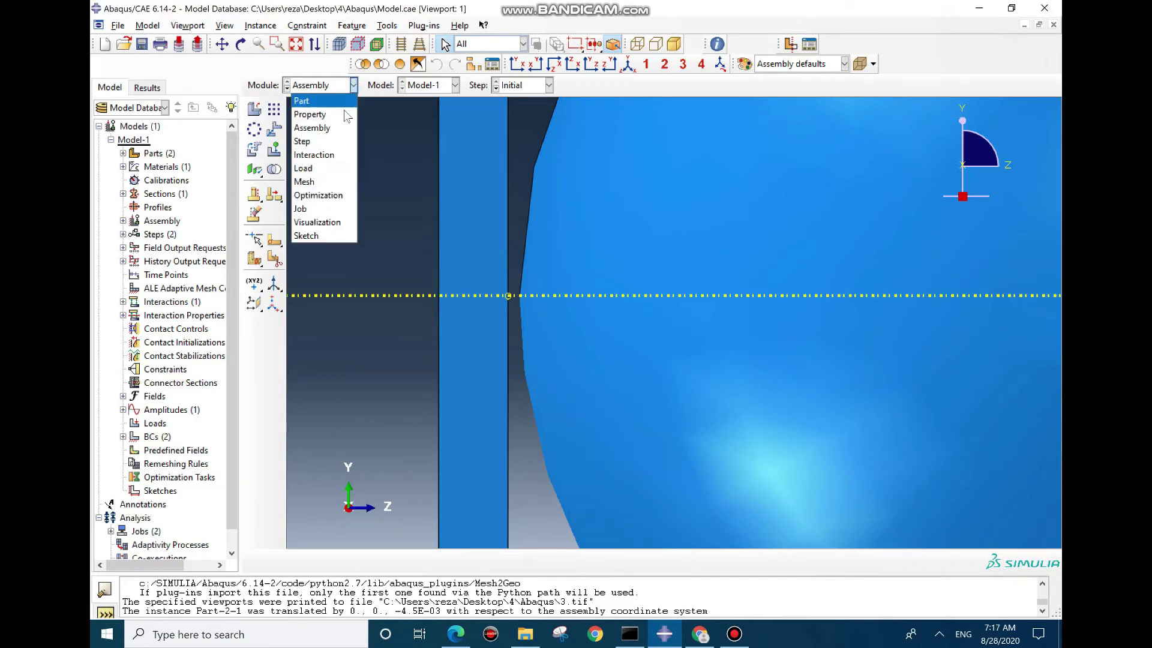
{"action": "left_click", "coordinate": [328, 173]}
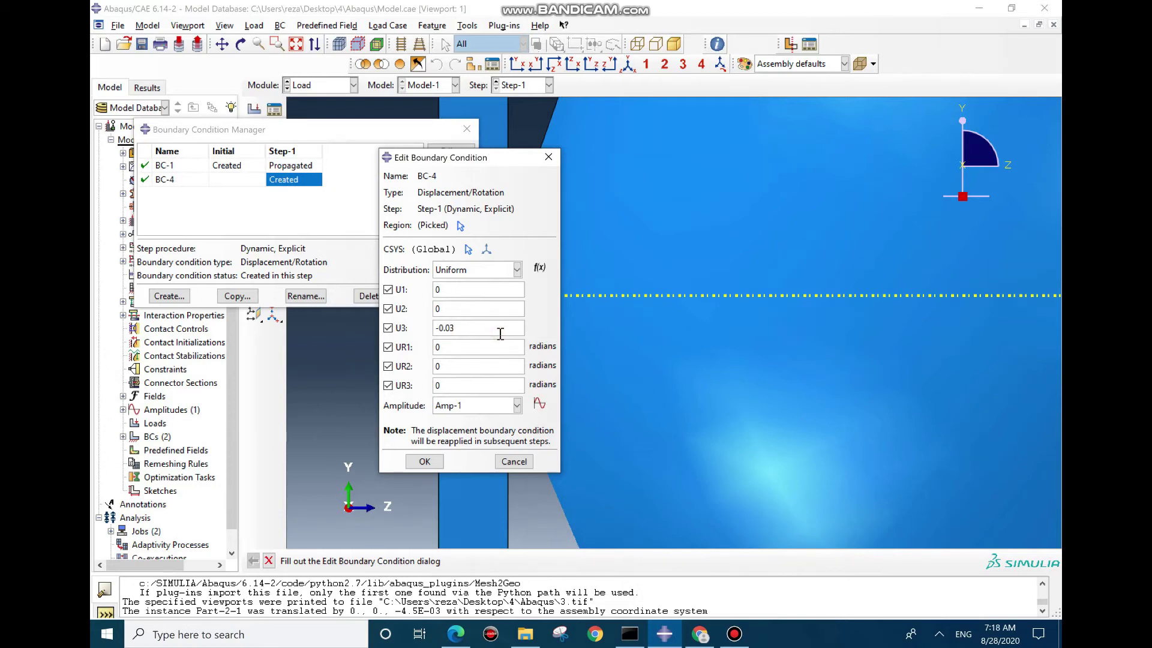
{"action": "left_click", "coordinate": [424, 462]}
{"action": "left_click", "coordinate": [466, 129]}
{"action": "left_click", "coordinate": [324, 85]}
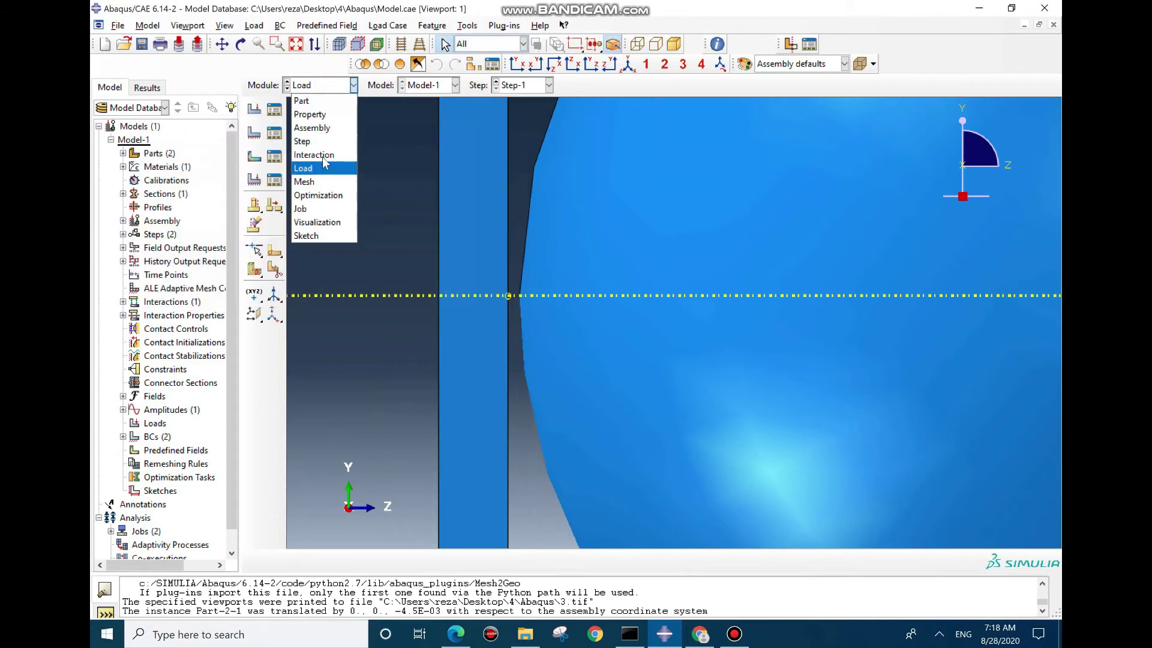
{"action": "left_click", "coordinate": [302, 141]}
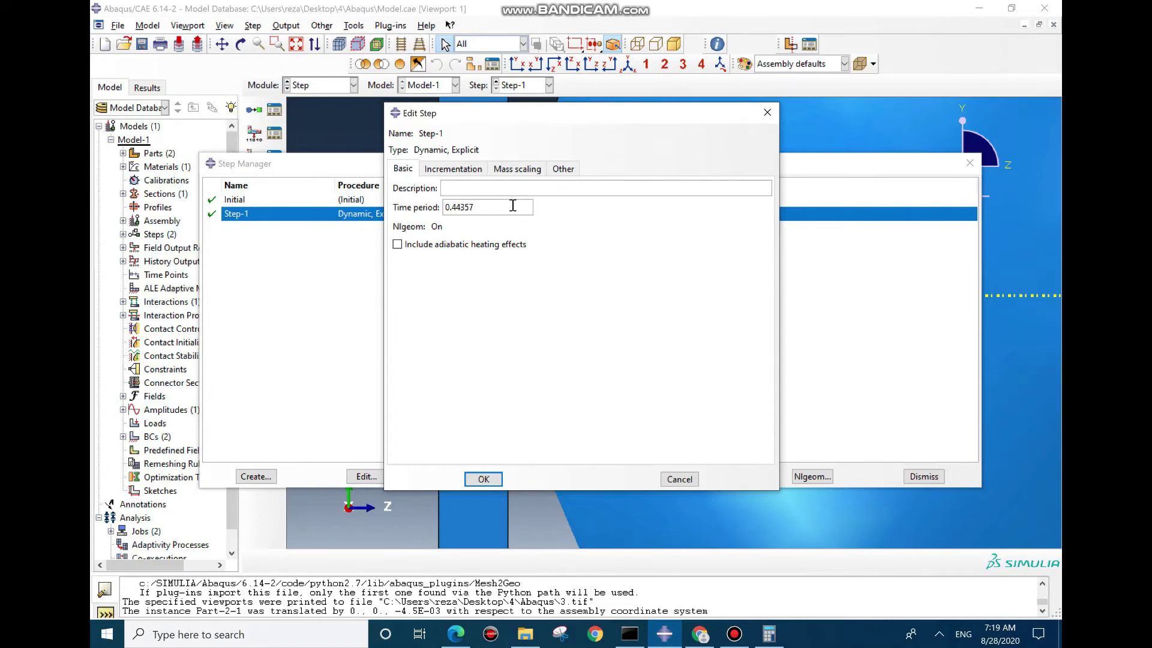
Step: Keep Step-1's time period at 0.44357 and make its mass scaling use the previous step's definitions
{"action": "left_click", "coordinate": [500, 480]}
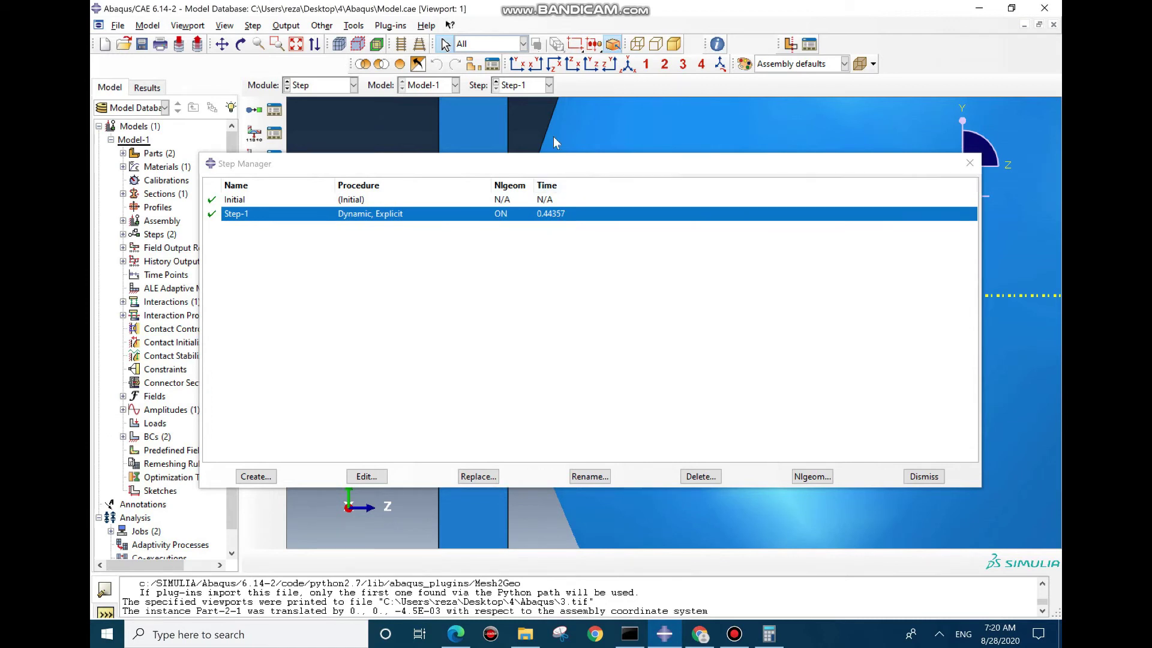
{"action": "left_click_drag", "start_coordinate": [559, 170], "coordinate": [575, 288]}
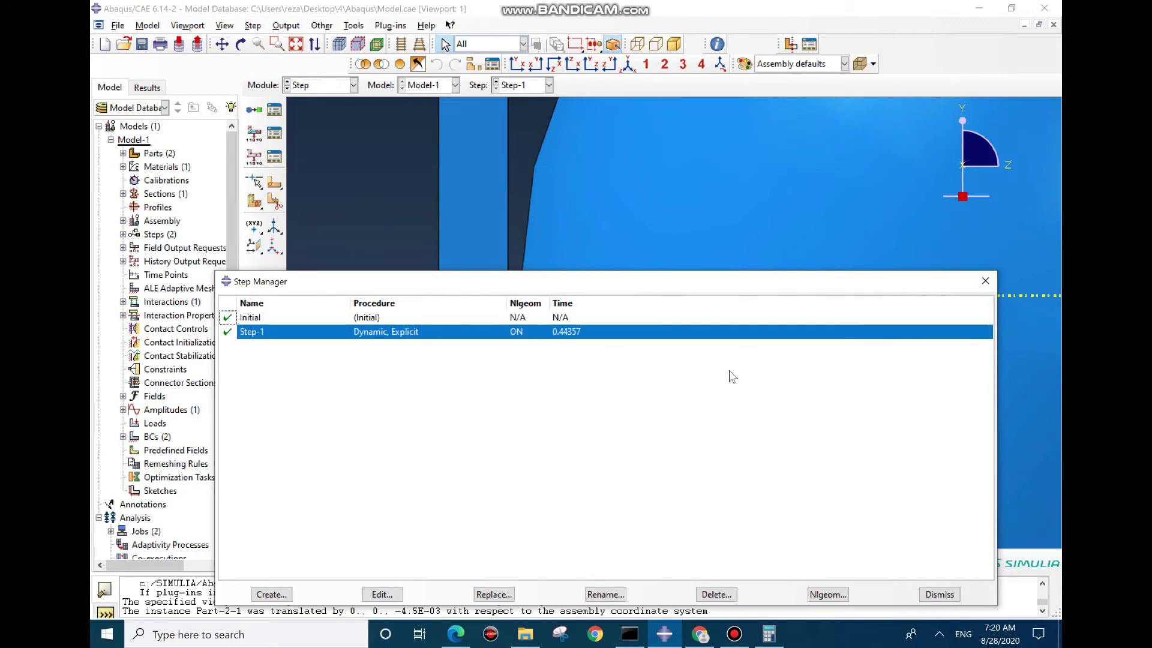
{"action": "double_click", "coordinate": [621, 333]}
{"action": "left_click", "coordinate": [510, 169]}
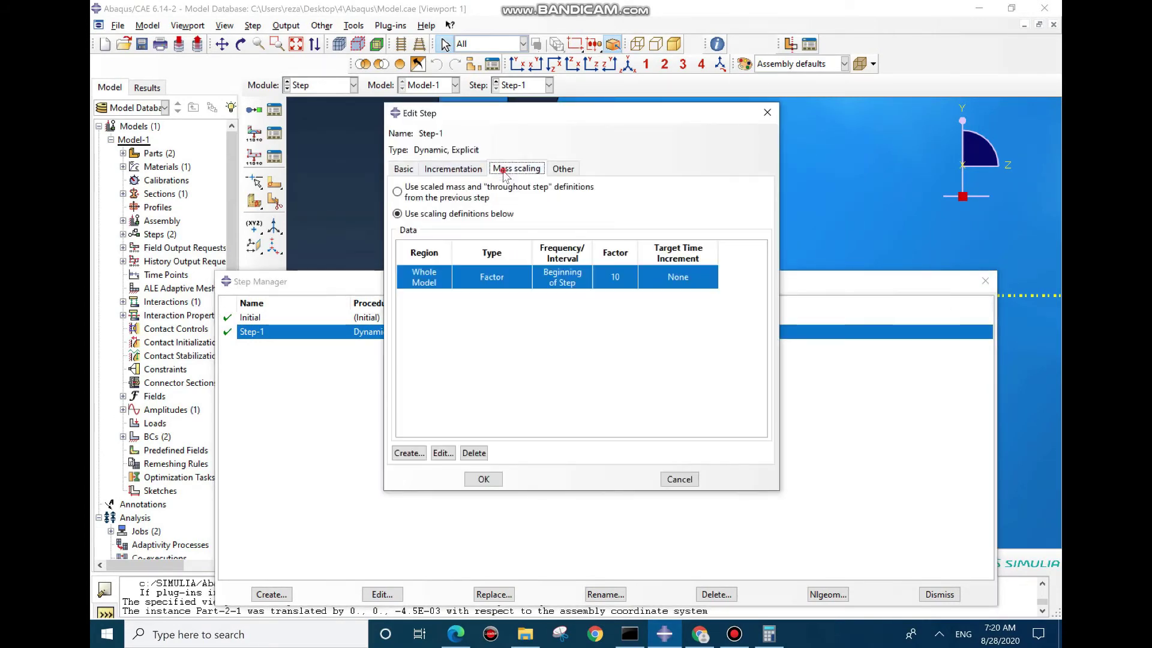
{"action": "left_click", "coordinate": [406, 193]}
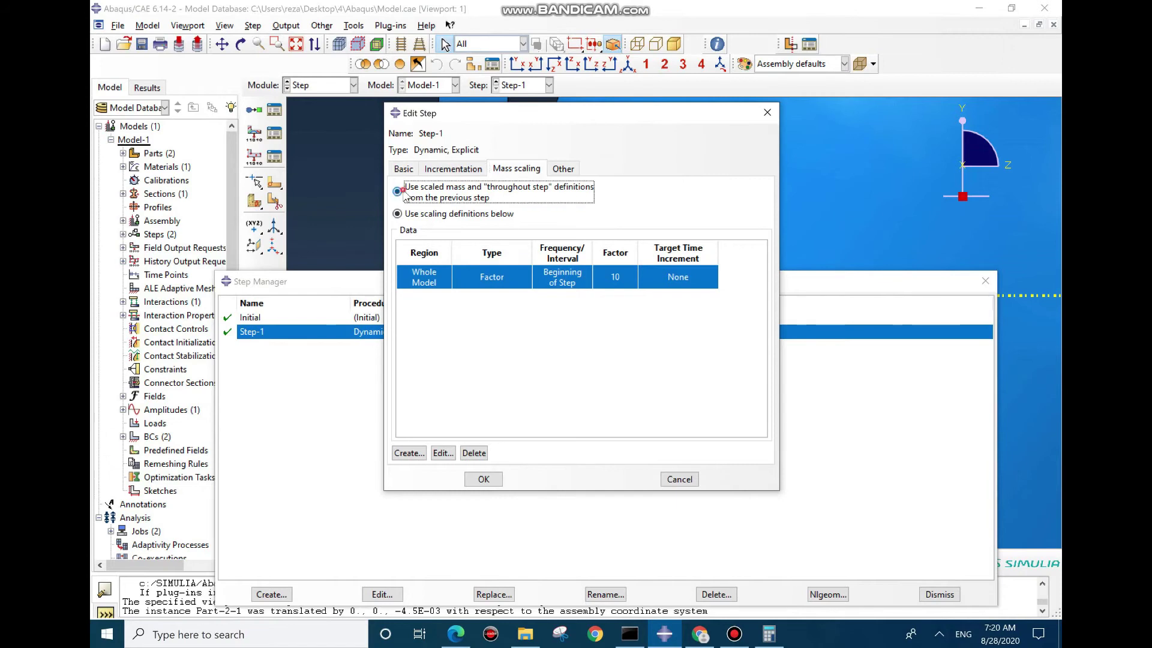
{"action": "left_click", "coordinate": [495, 483]}
{"action": "left_click", "coordinate": [985, 281]}
{"action": "left_click", "coordinate": [353, 84]}
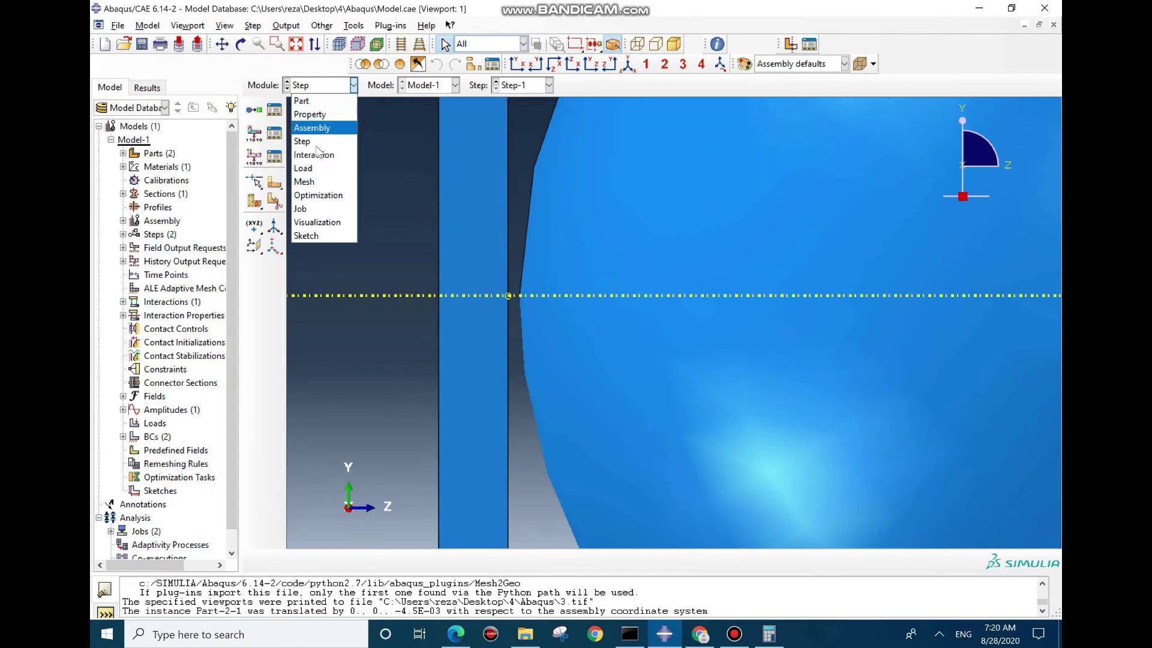
Step: Switch to the Mesh module and view the meshed plate face-on from the back
{"action": "left_click", "coordinate": [315, 182]}
{"action": "scroll", "coordinate": [337, 129], "scroll_direction": "down", "scroll_amount": 5}
{"action": "left_click_drag", "start_coordinate": [337, 129], "coordinate": [553, 286], "text": "ctrl+alt"}
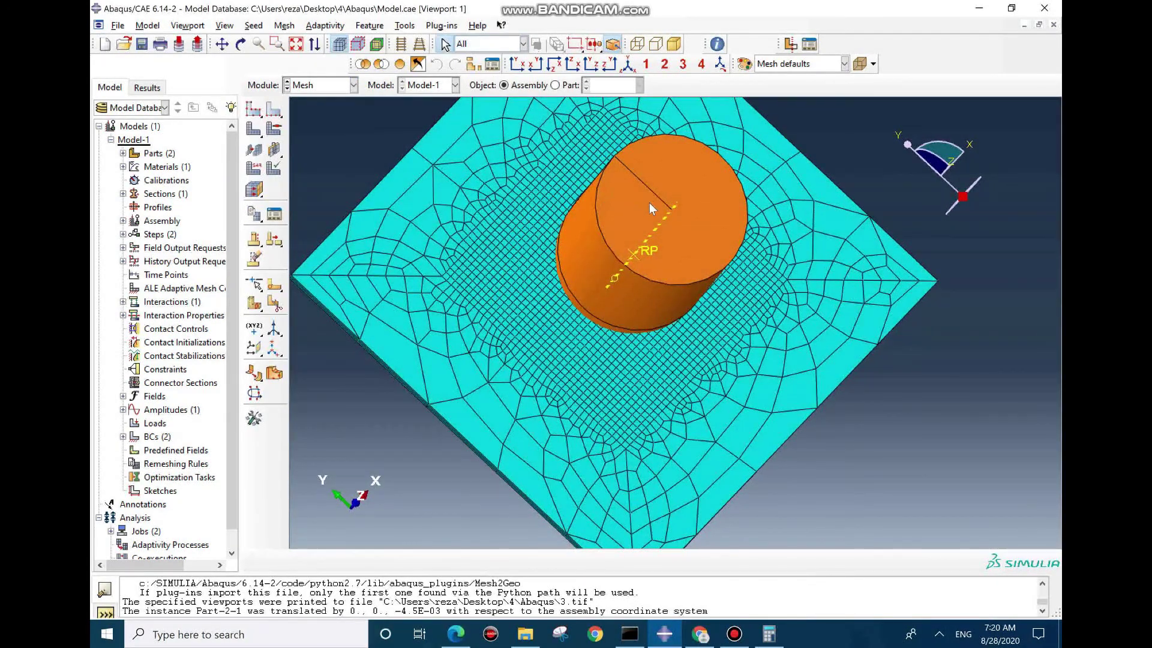
{"action": "left_click", "coordinate": [610, 64]}
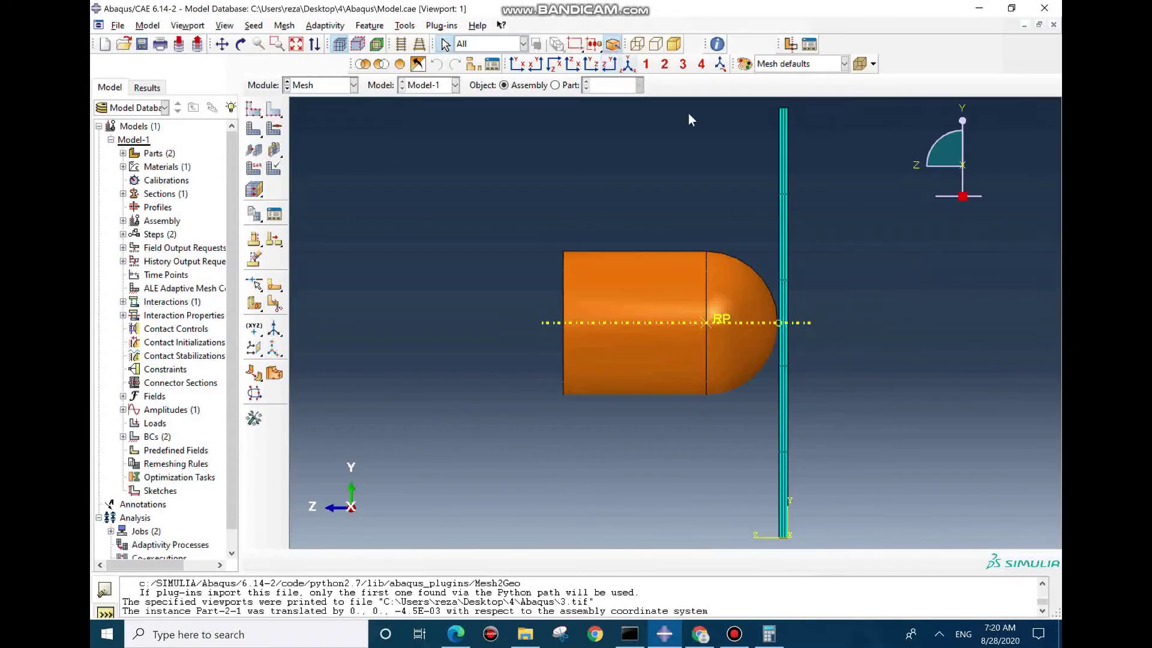
{"action": "left_click", "coordinate": [537, 64]}
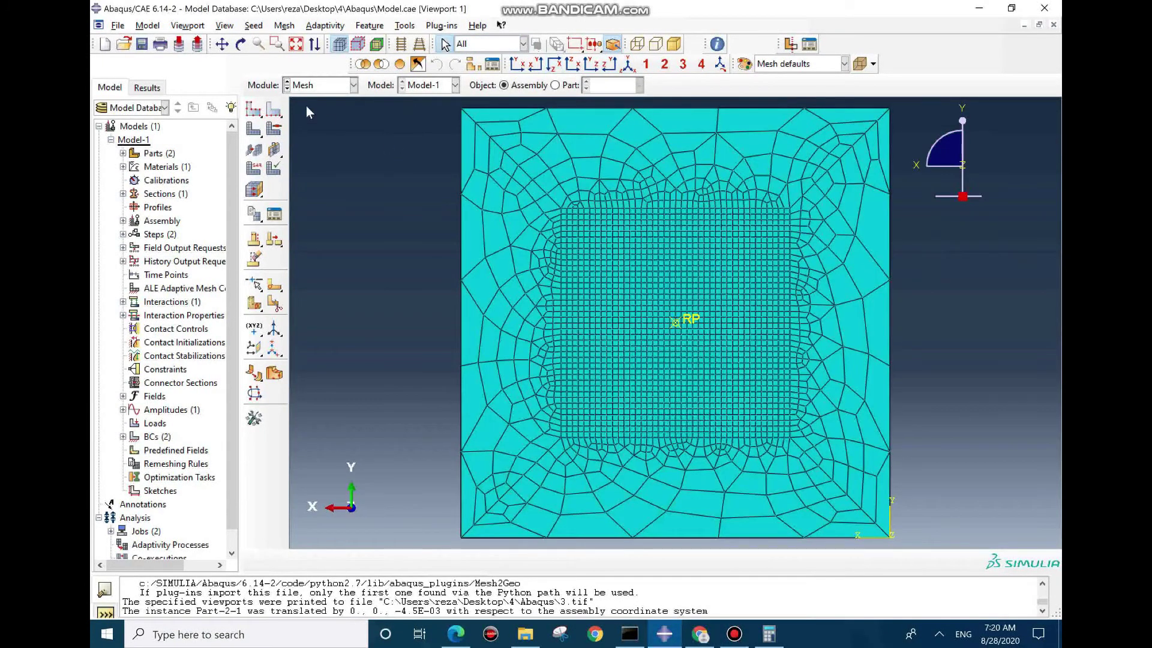
Step: Seed the four diagonal plate edges with 3 elements each and delete the old meshes
{"action": "left_click", "coordinate": [276, 110]}
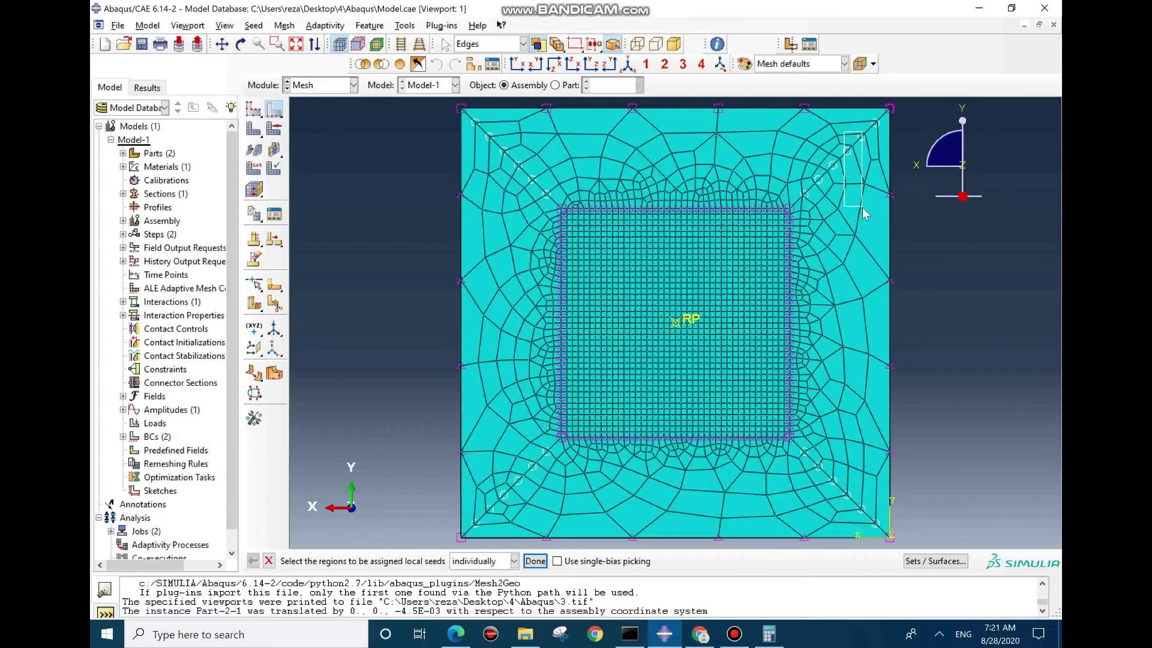
{"action": "left_click", "coordinate": [504, 149], "text": "shift"}
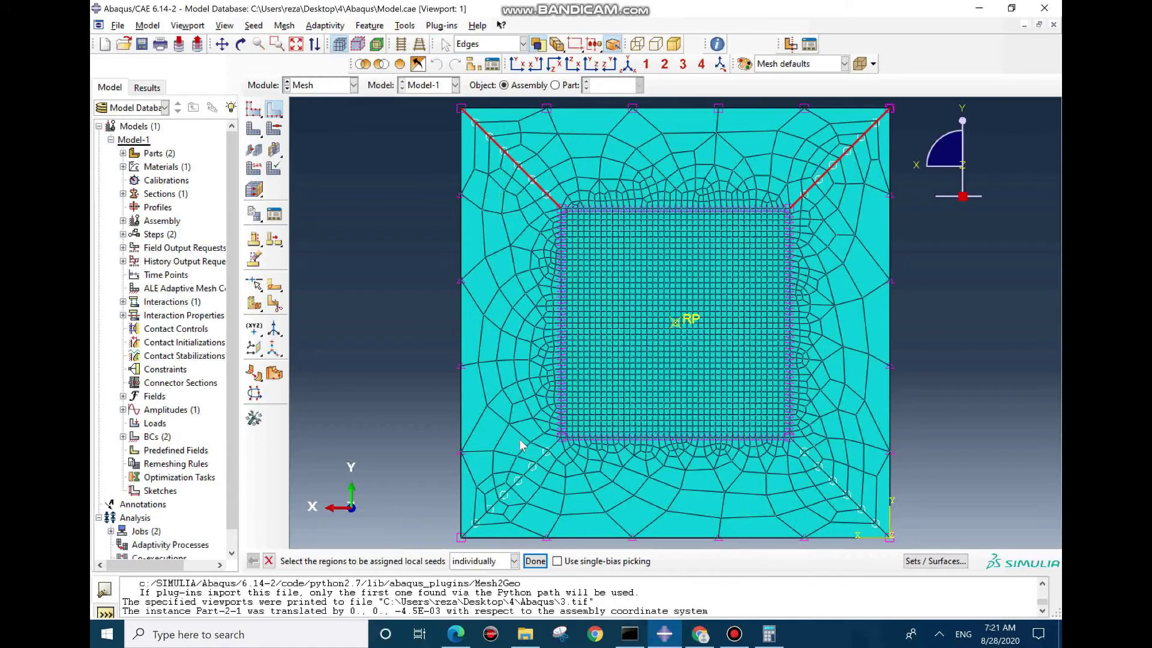
{"action": "left_click", "coordinate": [523, 497], "text": "shift"}
{"action": "left_click", "coordinate": [840, 474], "text": "shift"}
{"action": "left_click", "coordinate": [535, 561]}
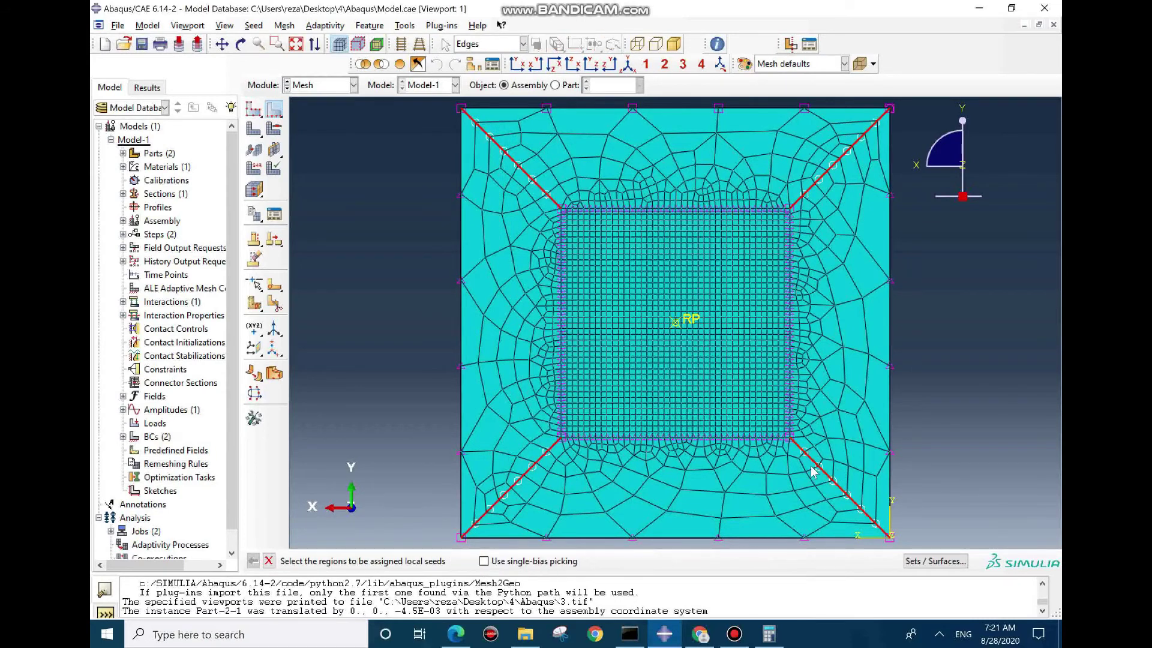
{"action": "left_click", "coordinate": [351, 262]}
{"action": "double_click", "coordinate": [426, 303]}
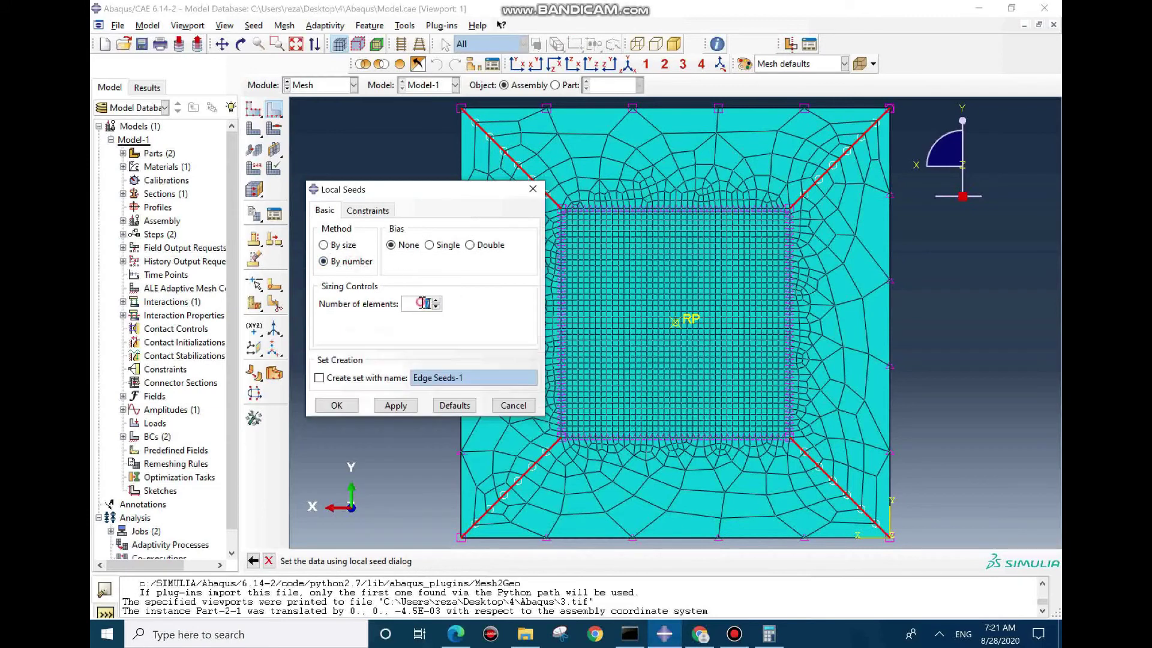
{"action": "type", "text": "3"}
{"action": "left_click", "coordinate": [336, 405]}
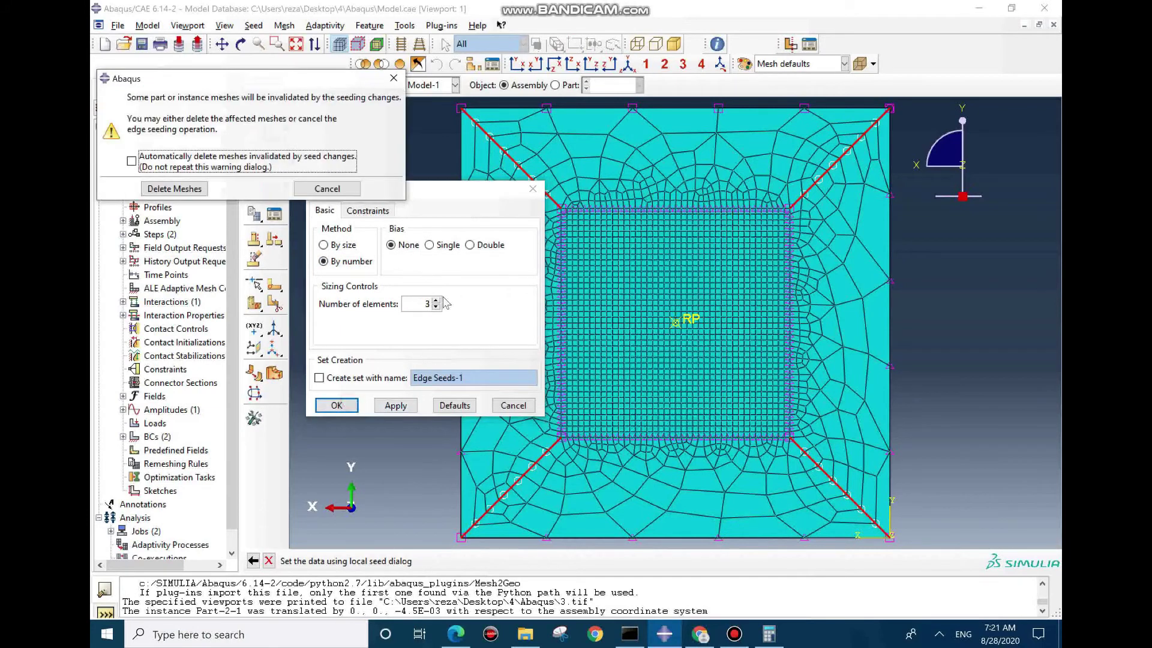
{"action": "left_click", "coordinate": [206, 188]}
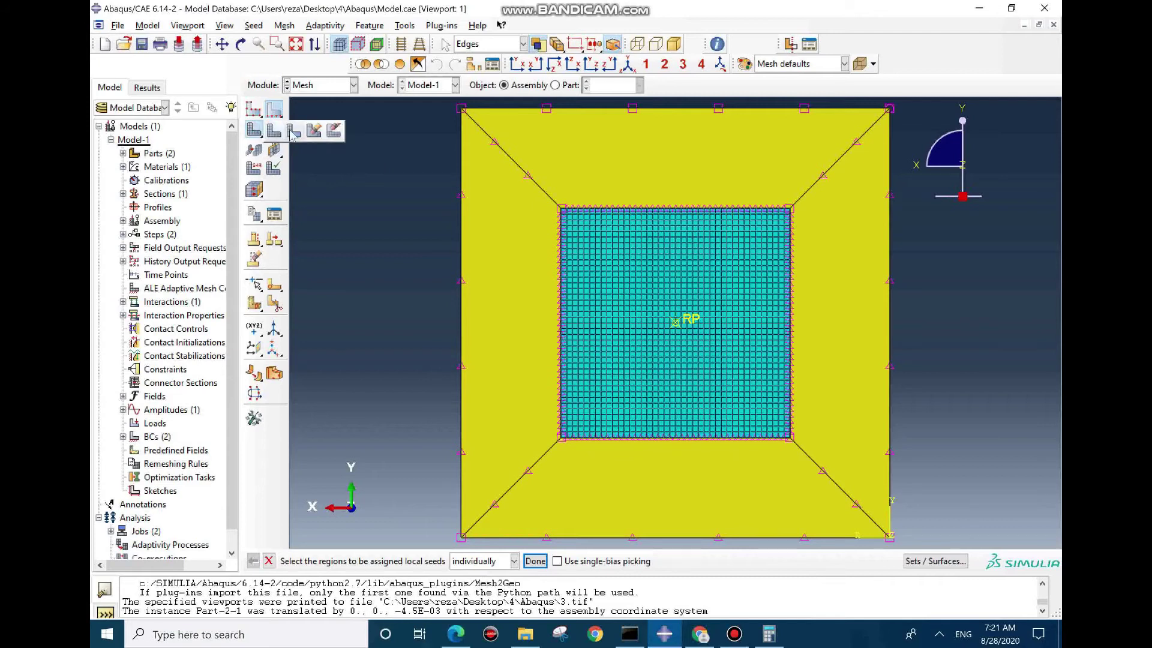
Step: Mesh the four outer plate regions, giving 1599 elements on instance Part-1-1
{"action": "left_click", "coordinate": [526, 145]}
{"action": "left_click", "coordinate": [513, 206], "text": "shift"}
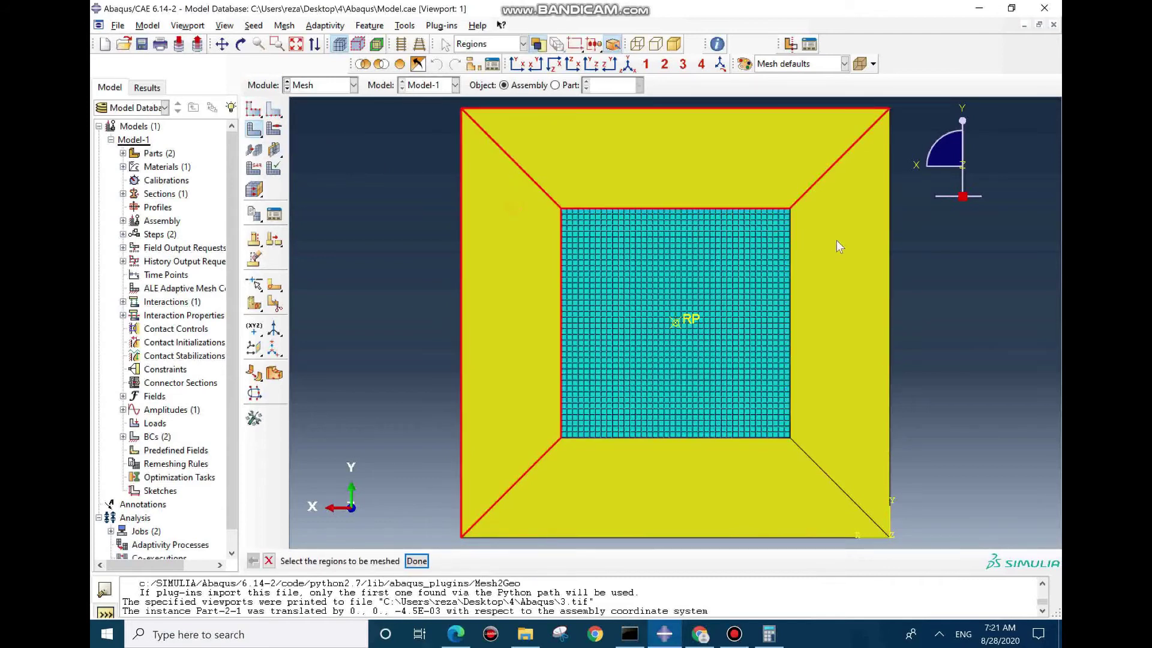
{"action": "left_click", "coordinate": [836, 239], "text": "shift"}
{"action": "left_click", "coordinate": [767, 462], "text": "shift"}
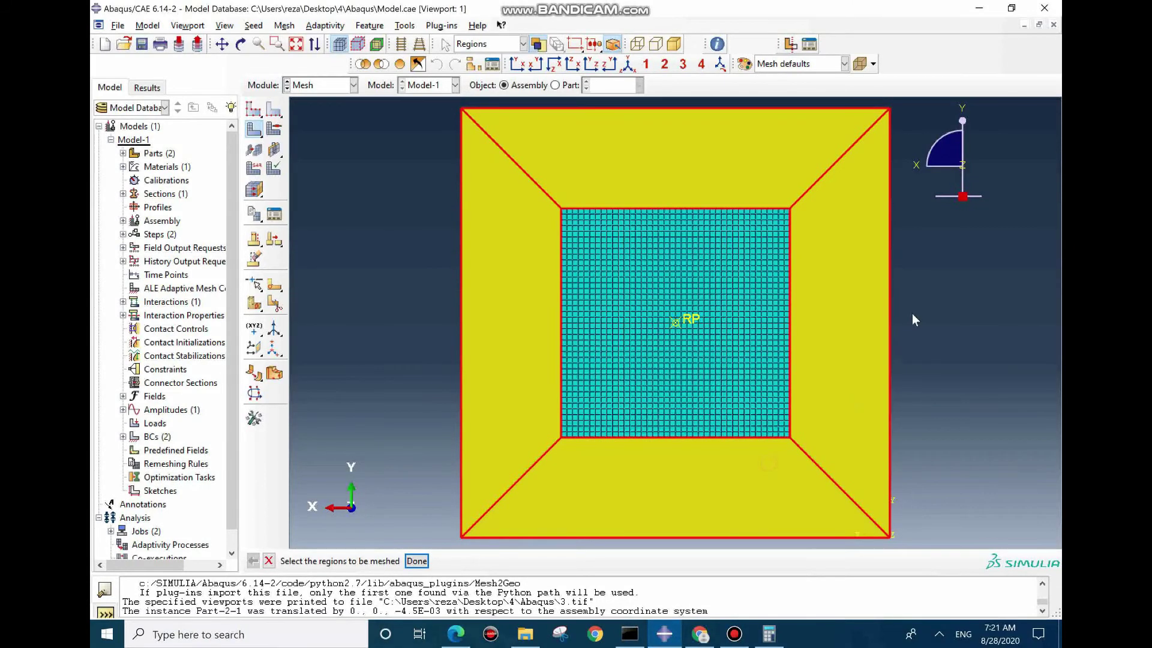
{"action": "left_click", "coordinate": [410, 560]}
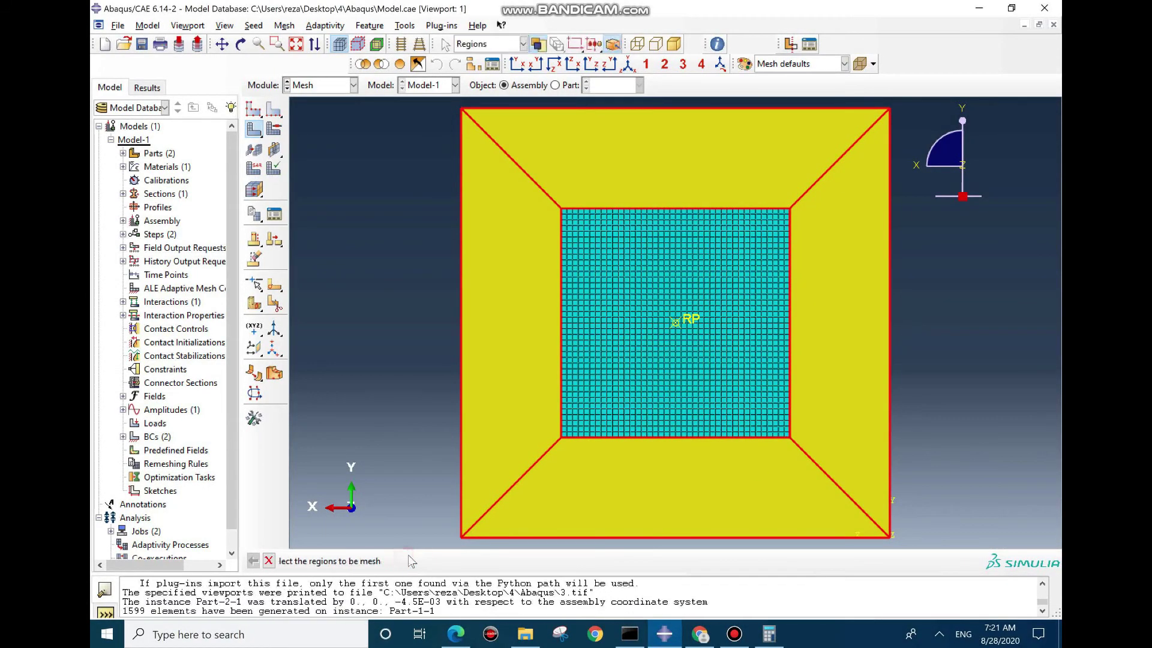
{"action": "left_click", "coordinate": [268, 560]}
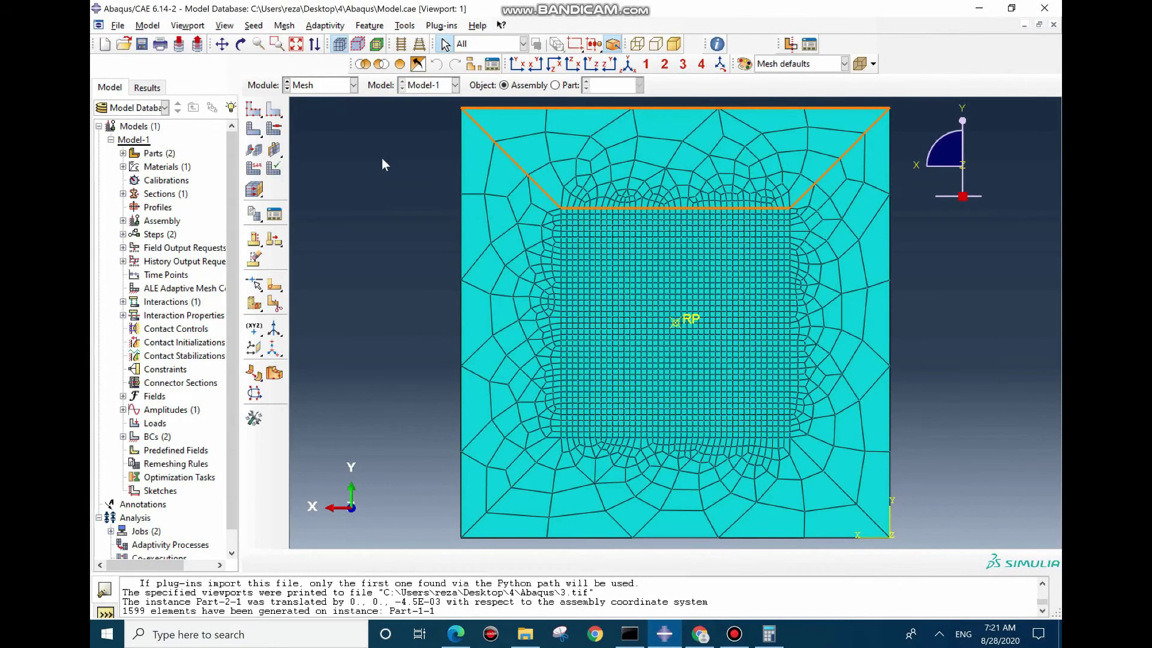
Step: Assign reduced-integration C3D8R elements to the outer plate regions
{"action": "left_click", "coordinate": [254, 169]}
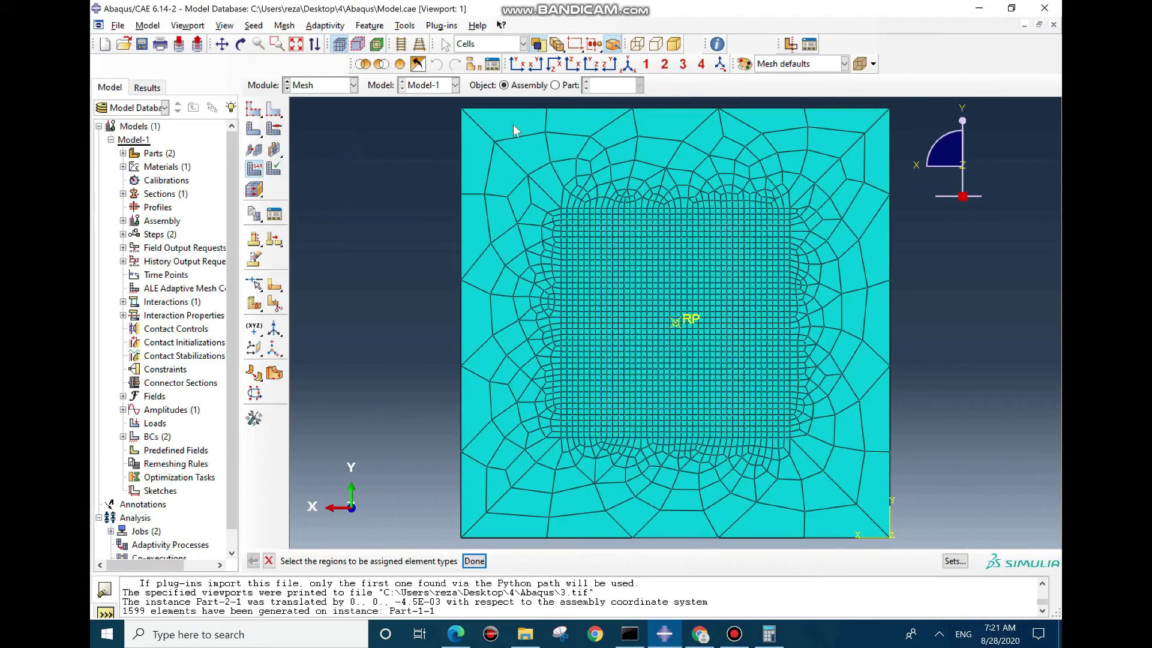
{"action": "left_click_drag", "start_coordinate": [508, 99], "coordinate": [439, 272]}
{"action": "left_click", "coordinate": [888, 399], "text": "shift"}
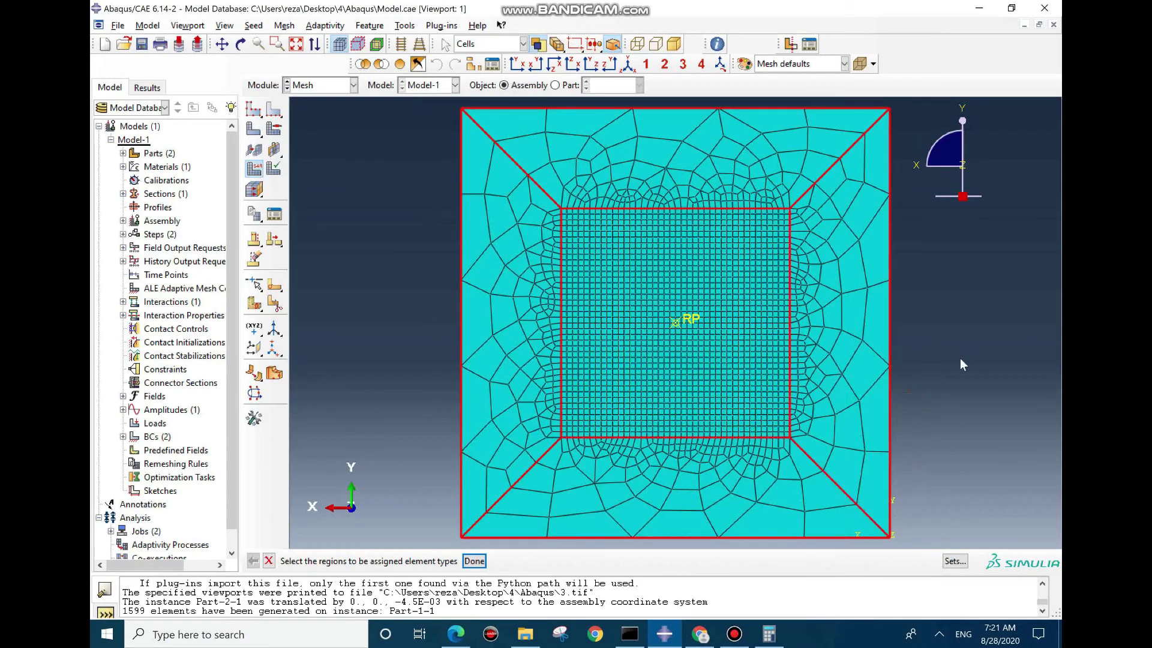
{"action": "left_click", "coordinate": [474, 561]}
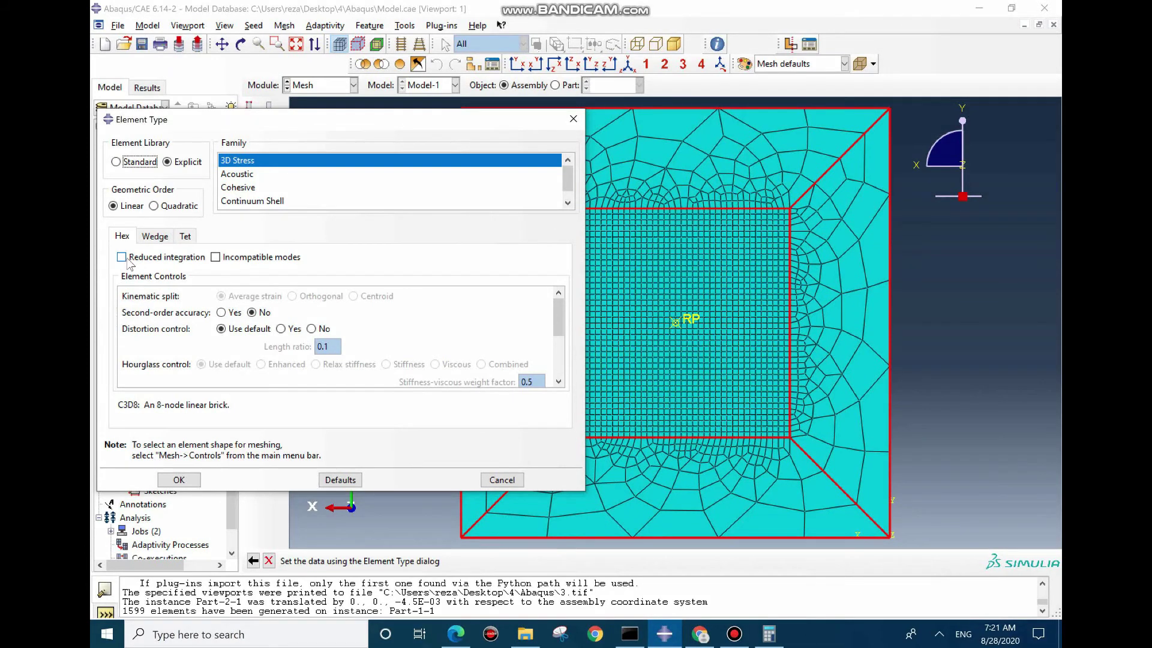
{"action": "left_click", "coordinate": [170, 258]}
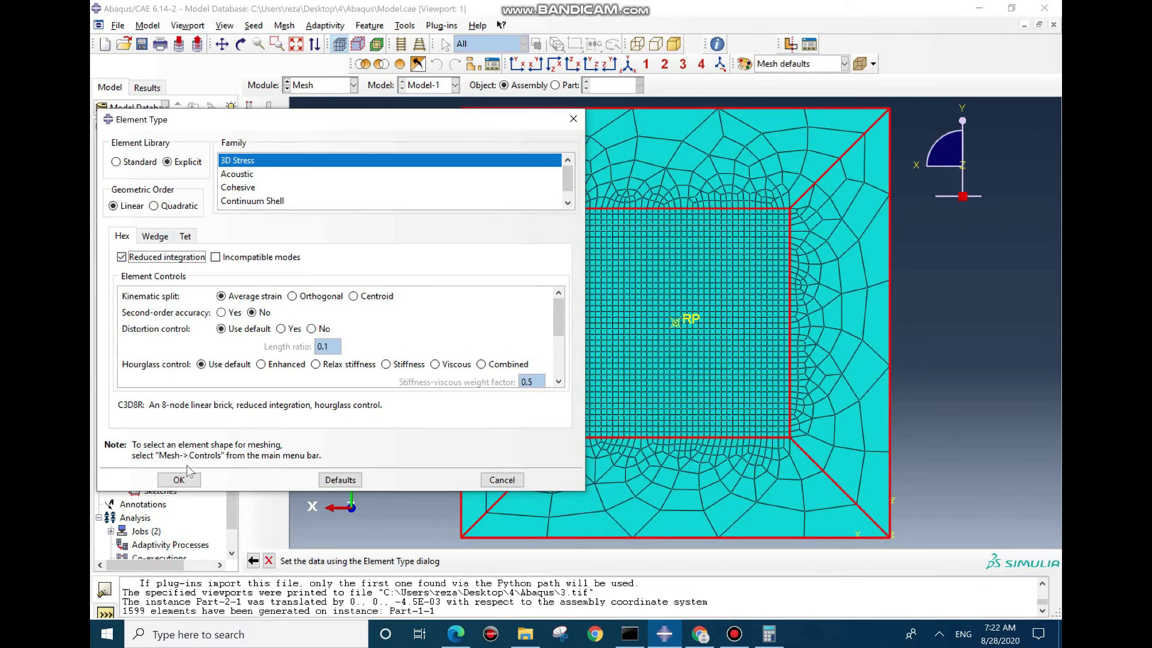
{"action": "left_click", "coordinate": [189, 481]}
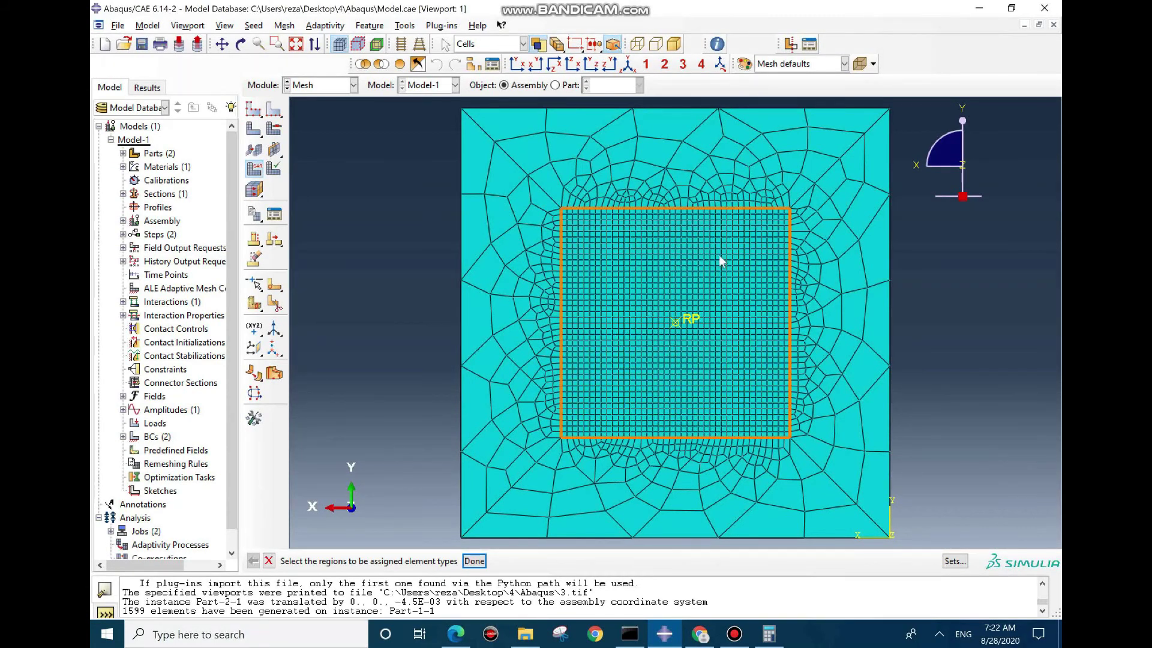
Step: Check that the inner fine-mesh square stays C3D8 and close its element settings
{"action": "left_click", "coordinate": [674, 223]}
{"action": "middle_click", "coordinate": [629, 354]}
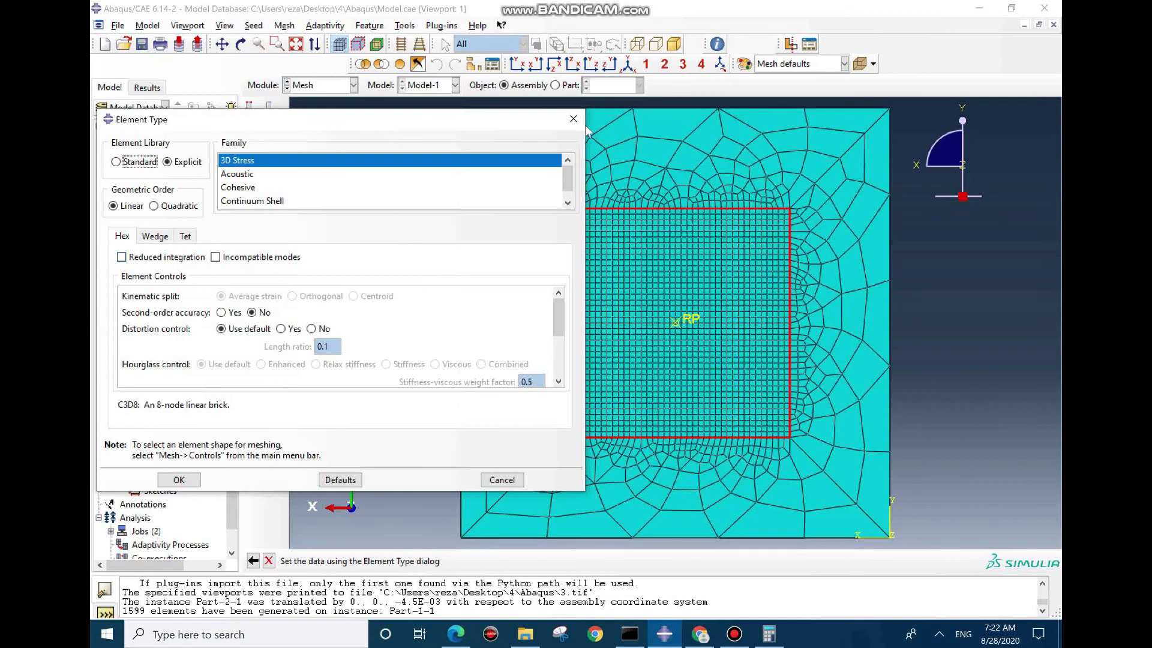
{"action": "left_click", "coordinate": [573, 118]}
{"action": "left_click", "coordinate": [321, 85]}
Step: In the Job module, delete Job-2 from the Job Manager
{"action": "left_click", "coordinate": [309, 203]}
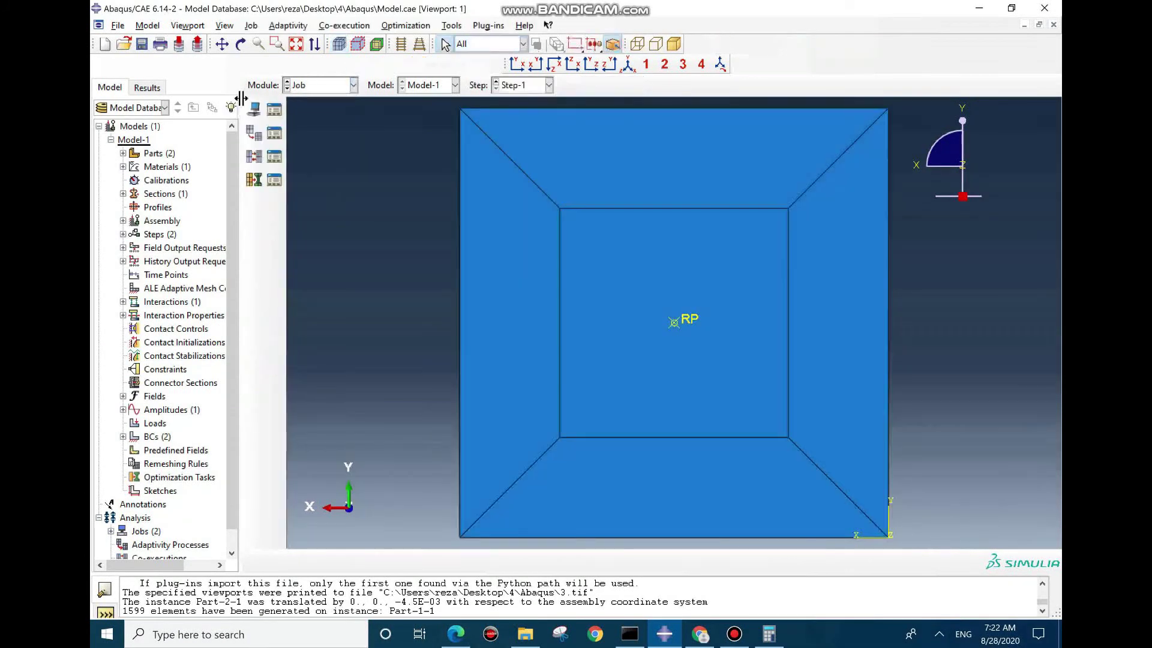
{"action": "left_click", "coordinate": [274, 109]}
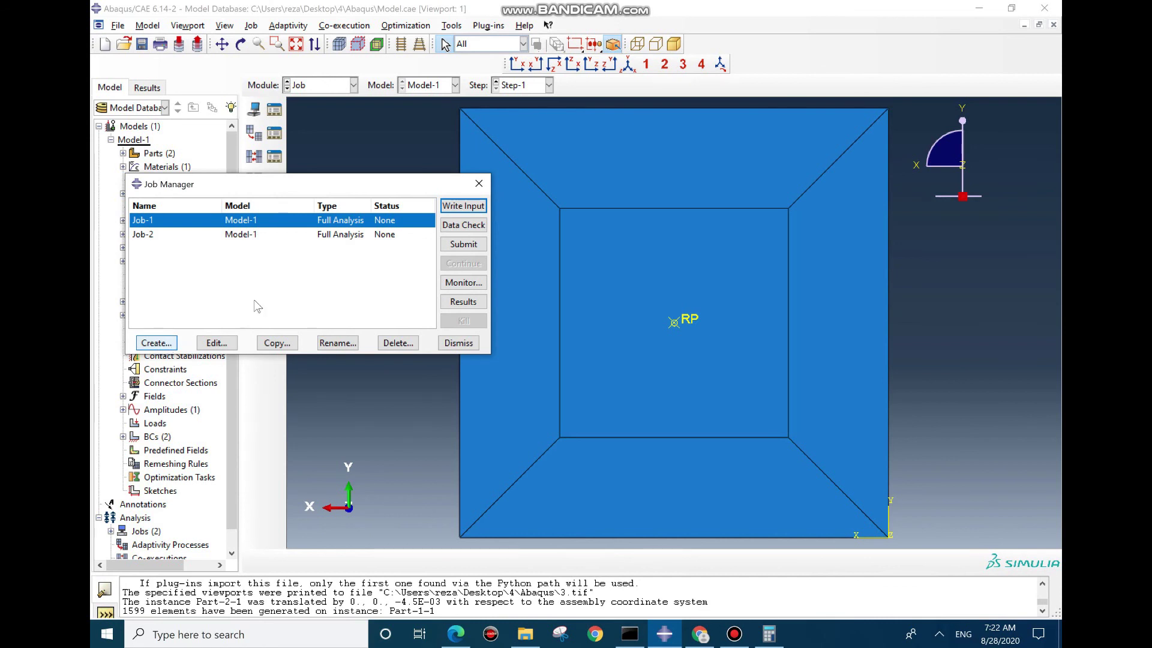
{"action": "left_click", "coordinate": [387, 237]}
{"action": "left_click", "coordinate": [398, 343]}
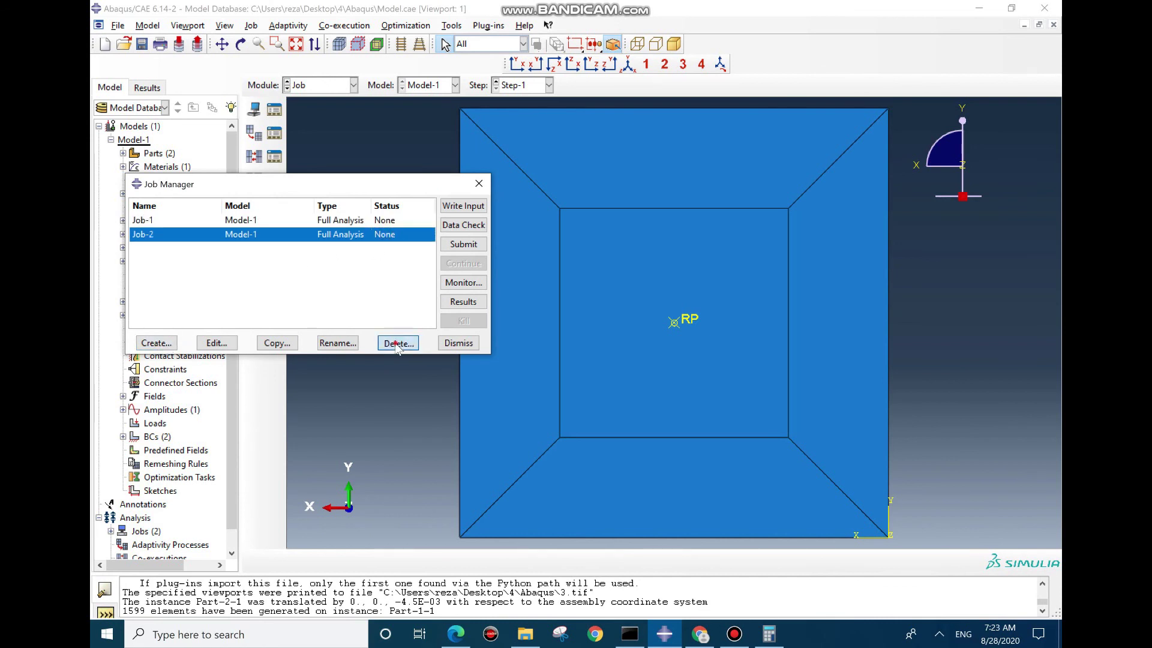
Step: Write Job-1's input file Job-1.inp and save the model database as Model.cae
{"action": "left_click", "coordinate": [463, 206]}
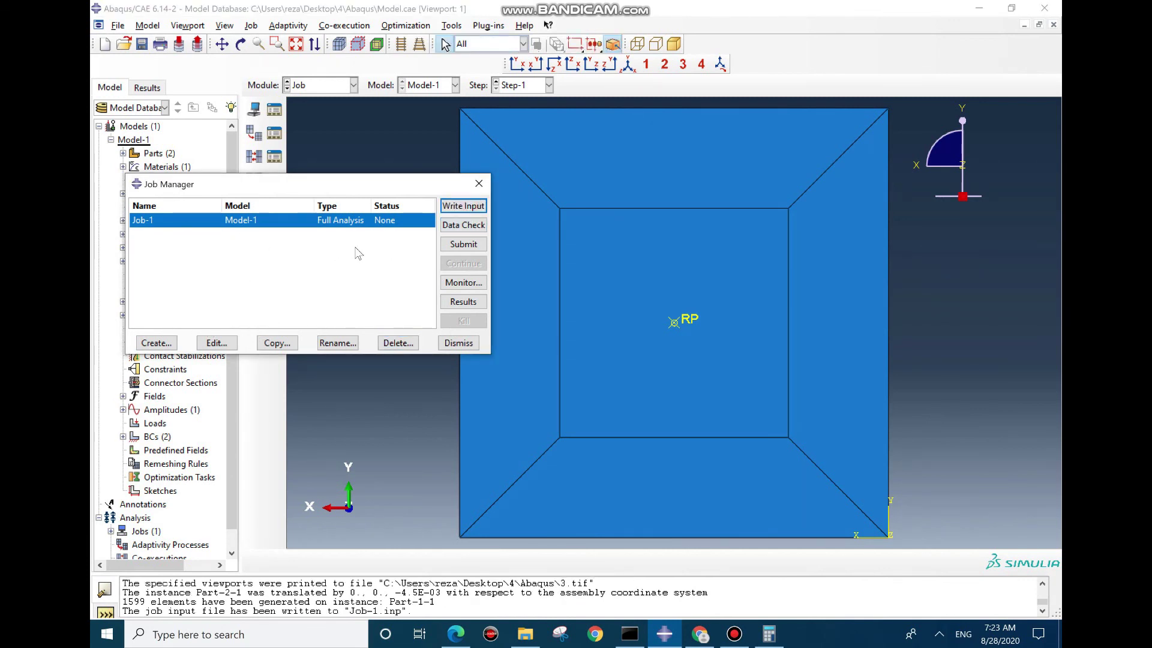
{"action": "left_click", "coordinate": [477, 186]}
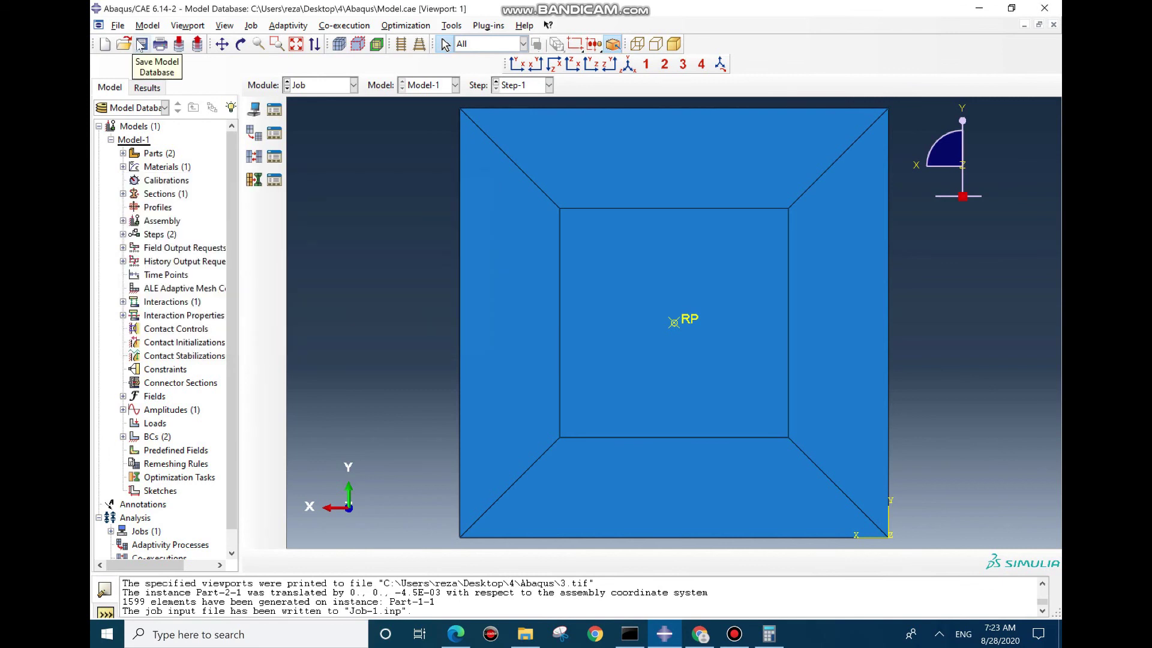
{"action": "left_click", "coordinate": [141, 44]}
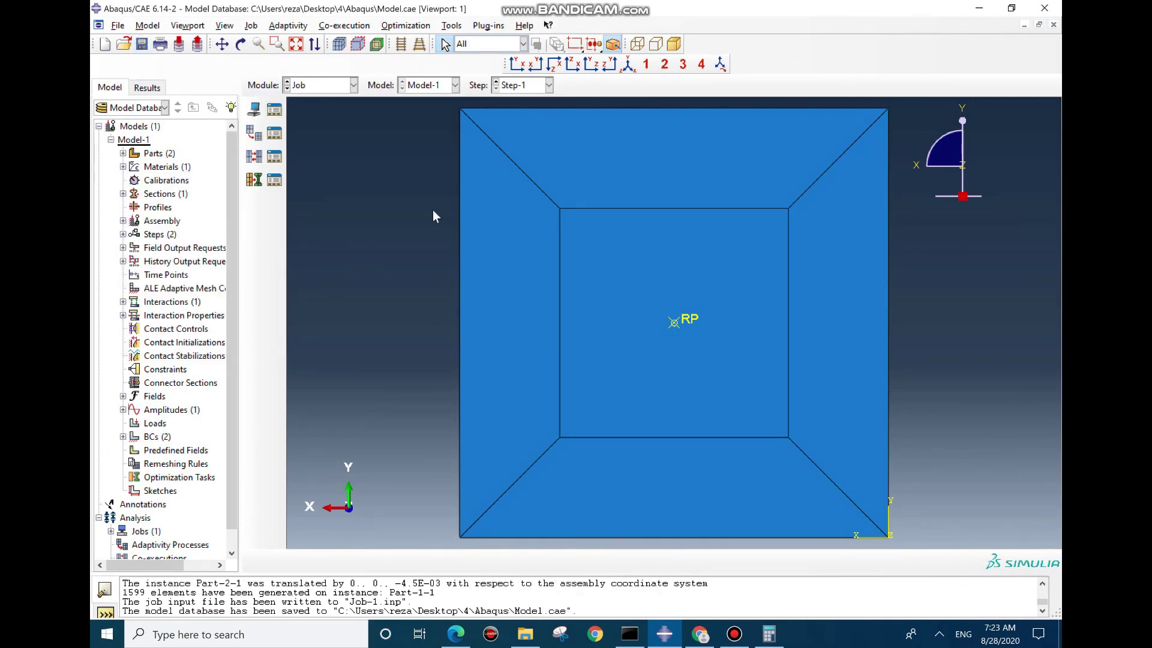